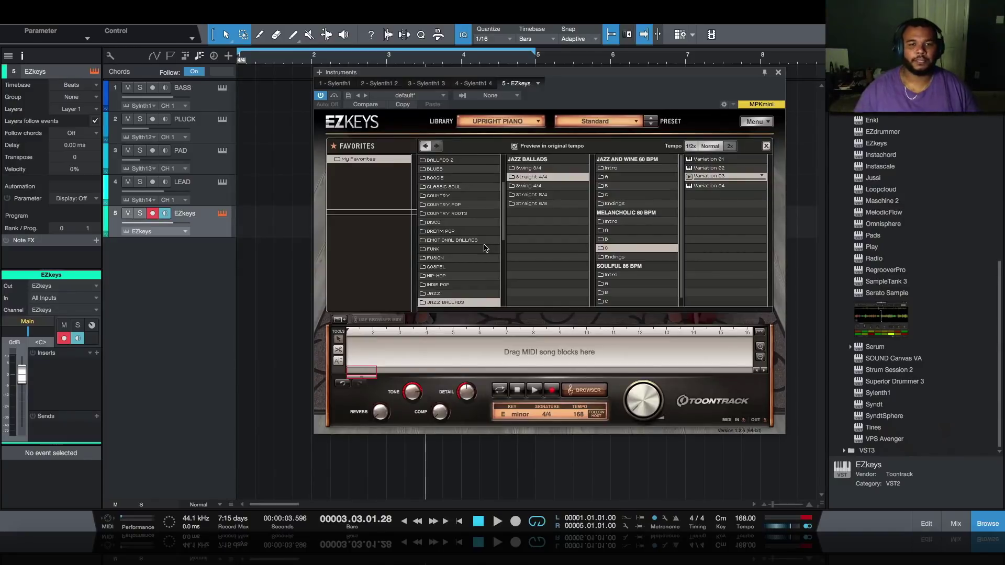
- Scroll the EZkeys MIDI library to show the user folder of LAFS chord and melody files
{"action": "scroll", "coordinate": [486, 248], "scroll_direction": "down", "scroll_amount": 5}
- Open the MG MIDI user folder and add it as a groove browser folder via EZkeys options
{"action": "left_click", "coordinate": [459, 303]}
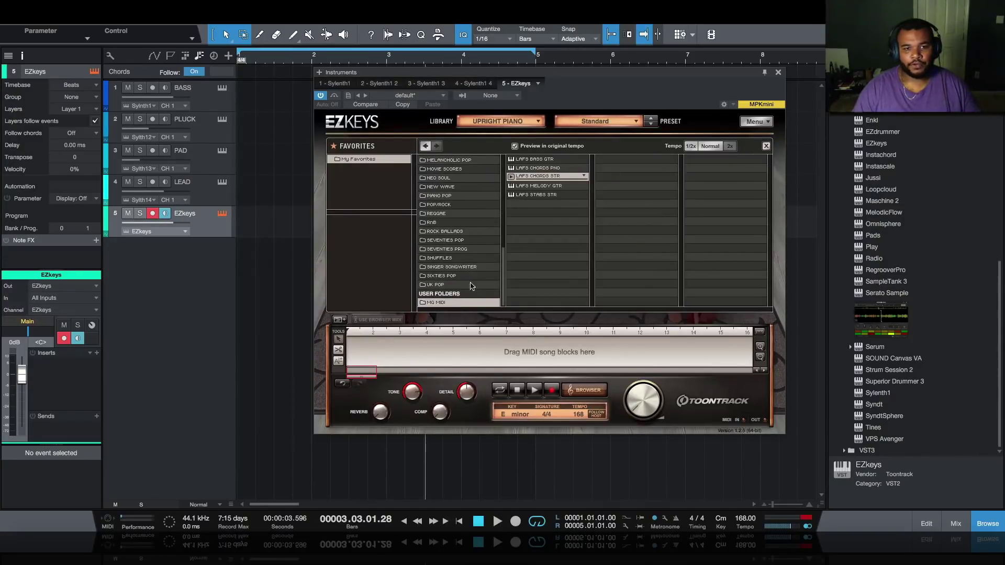
{"action": "left_click", "coordinate": [755, 122]}
{"action": "mouse_move", "coordinate": [819, 263]}
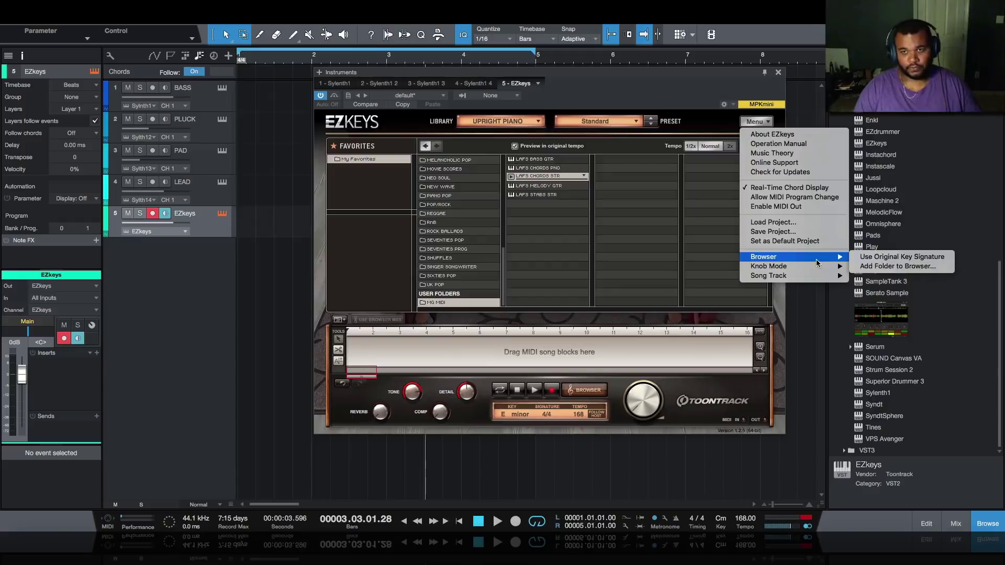
{"action": "left_click", "coordinate": [924, 268]}
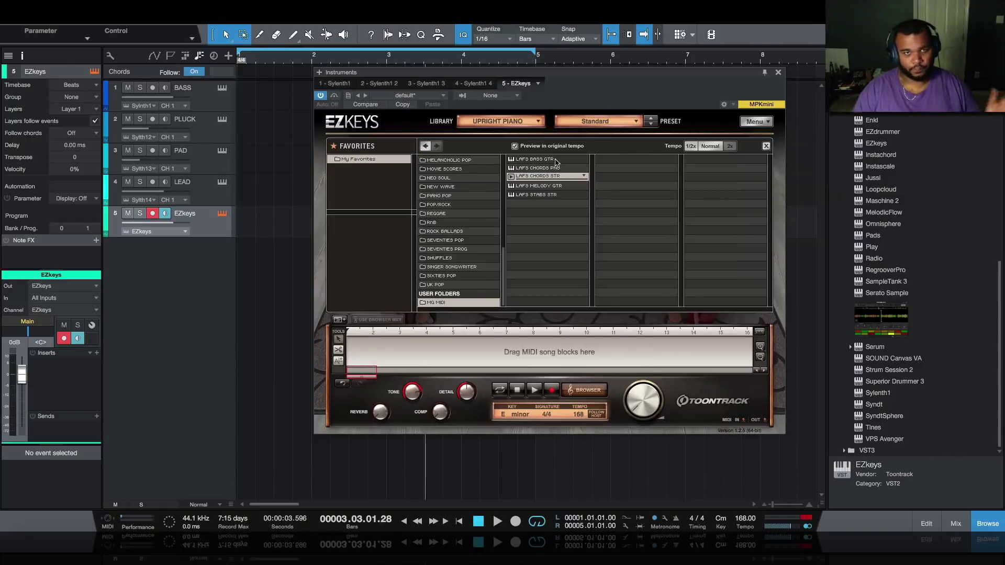
- Preview LAFS MELODY GTR and LAFS STABS STR, keep LAFS MELODY GTR, and add Em chord blocks
{"action": "key", "text": "Down"}
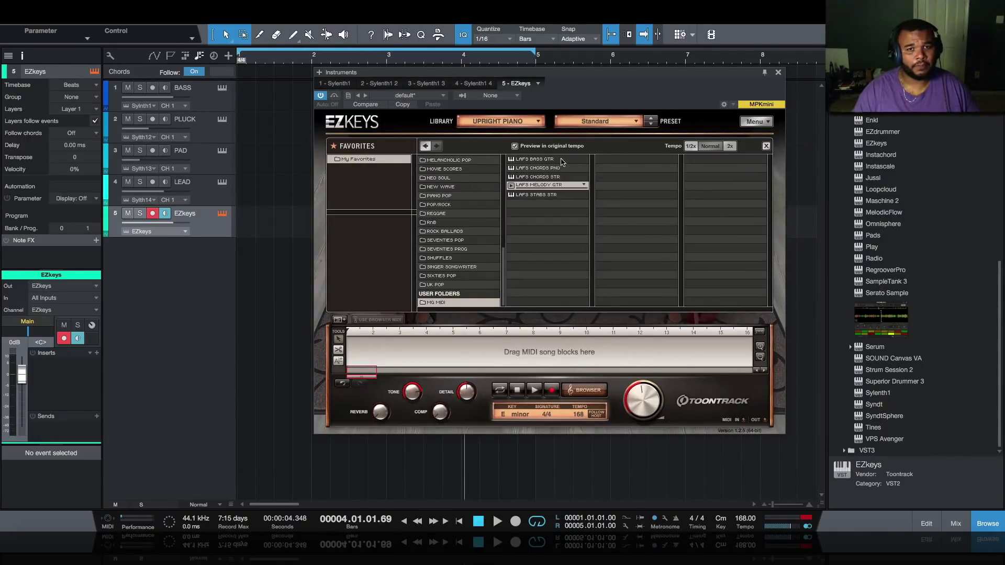
{"action": "left_click", "coordinate": [510, 194]}
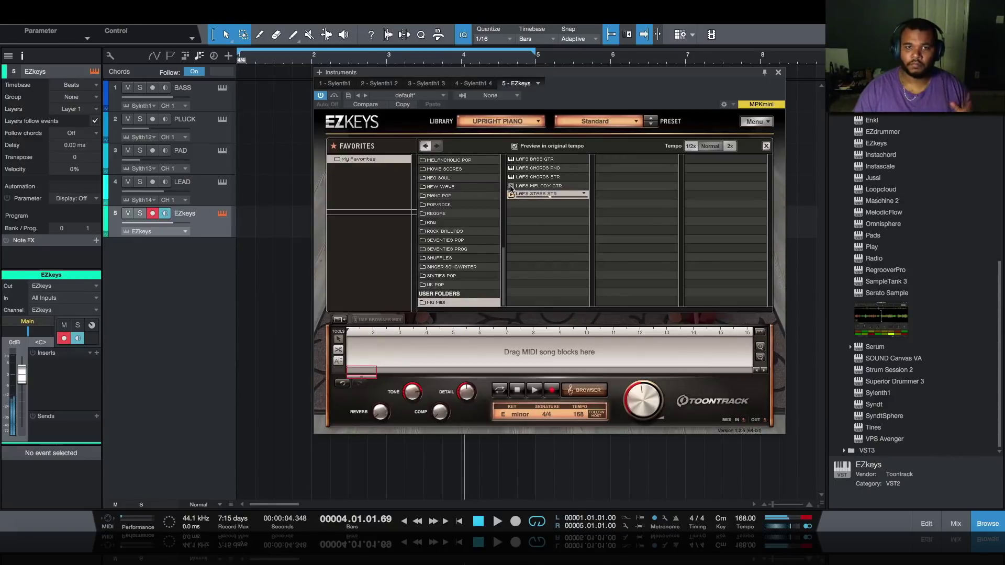
{"action": "left_click", "coordinate": [512, 186]}
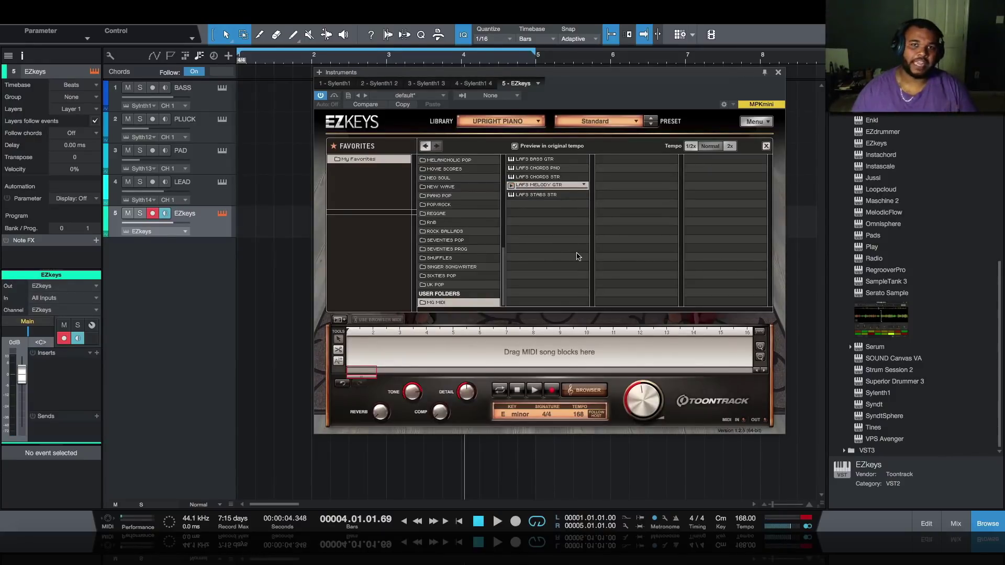
{"action": "scroll", "coordinate": [478, 219], "scroll_direction": "up", "scroll_amount": 5}
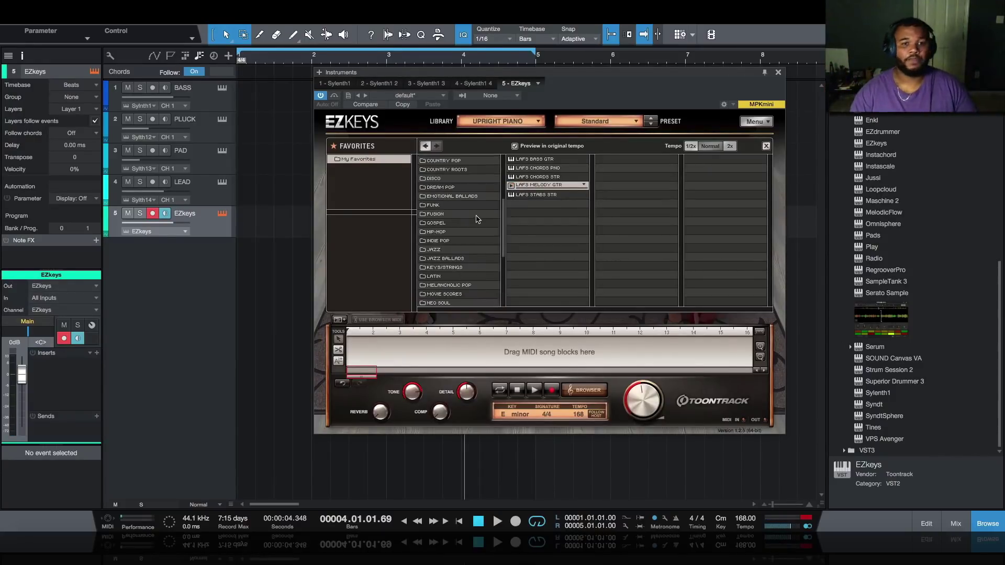
{"action": "scroll", "coordinate": [456, 234], "scroll_direction": "down", "scroll_amount": 5}
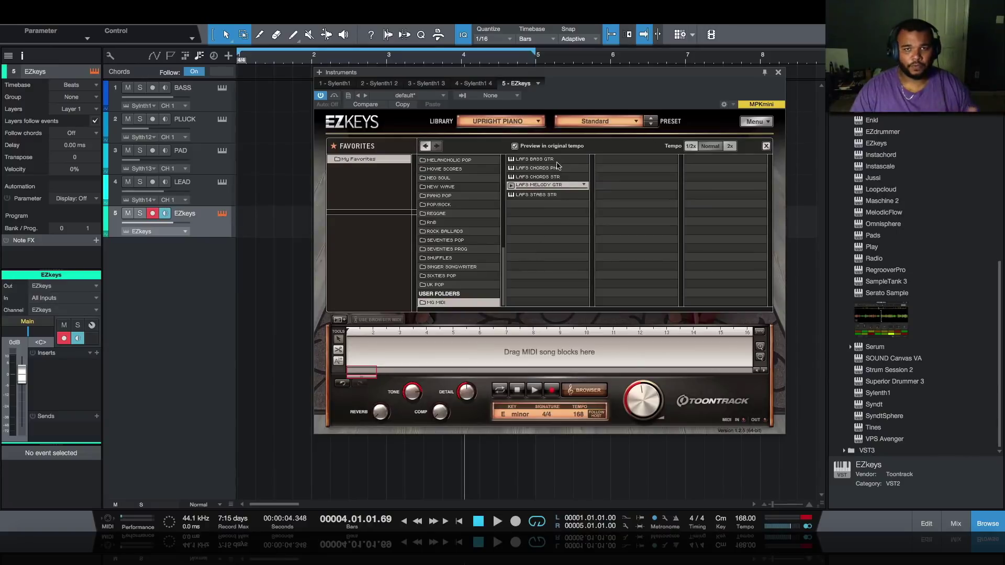
{"action": "left_click", "coordinate": [339, 320]}
- Add more chord blocks and change blocks two to four to Bm, D and G
{"action": "left_click", "coordinate": [340, 320]}
{"action": "left_click", "coordinate": [339, 320]}
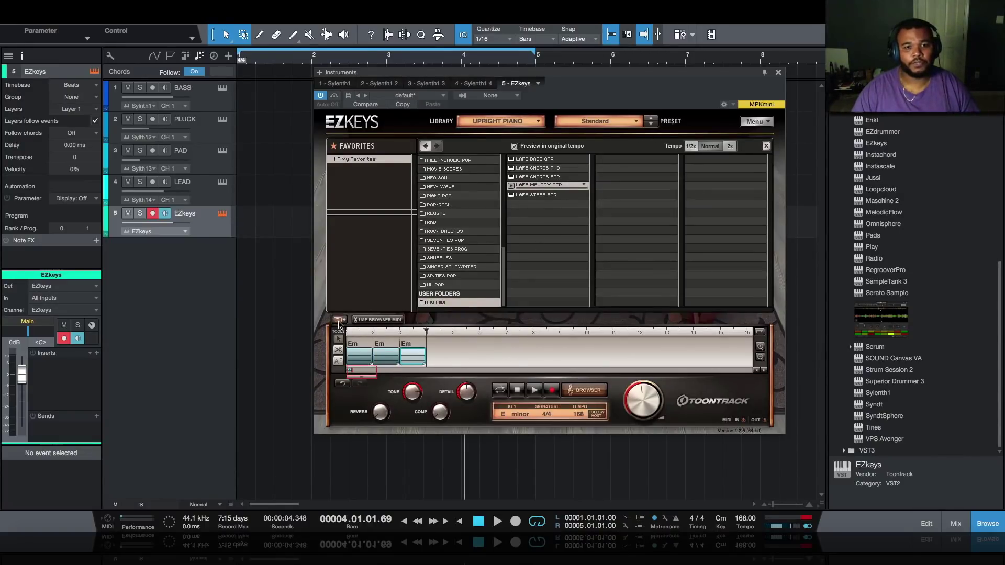
{"action": "left_click", "coordinate": [339, 320]}
{"action": "left_click", "coordinate": [382, 345]}
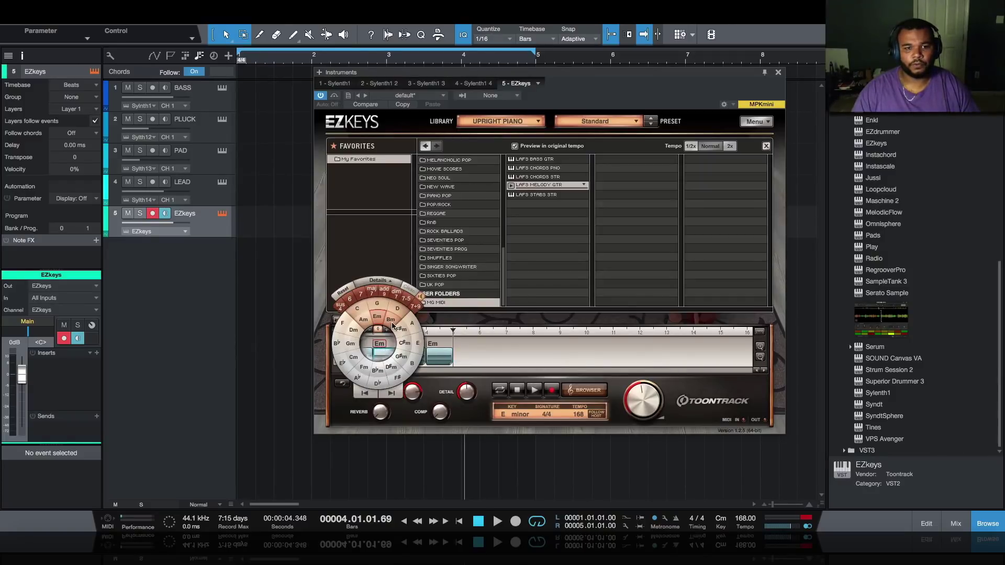
{"action": "left_click", "coordinate": [380, 317]}
{"action": "left_click", "coordinate": [418, 355]}
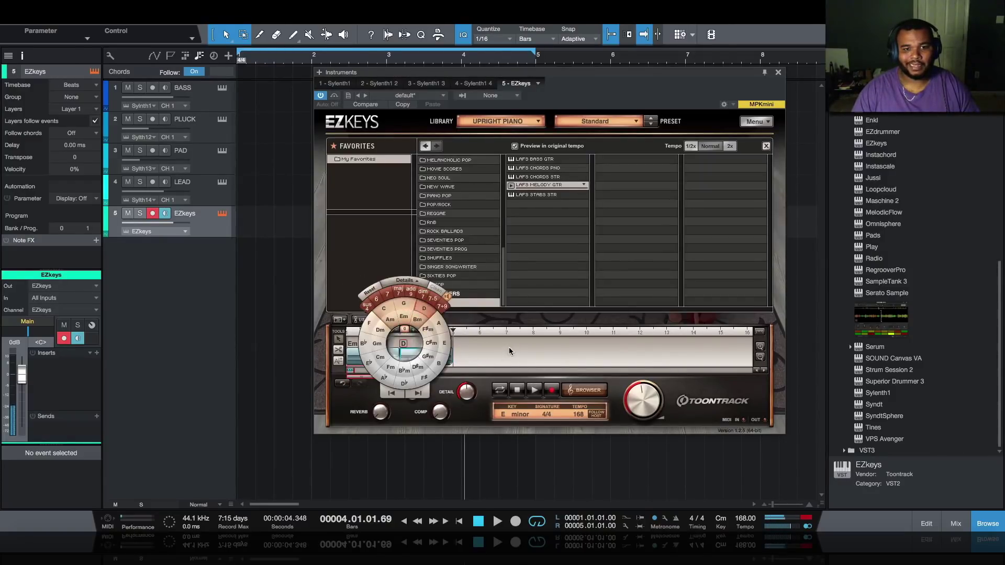
{"action": "left_click", "coordinate": [424, 309]}
{"action": "left_click", "coordinate": [437, 354]}
{"action": "left_click", "coordinate": [430, 308]}
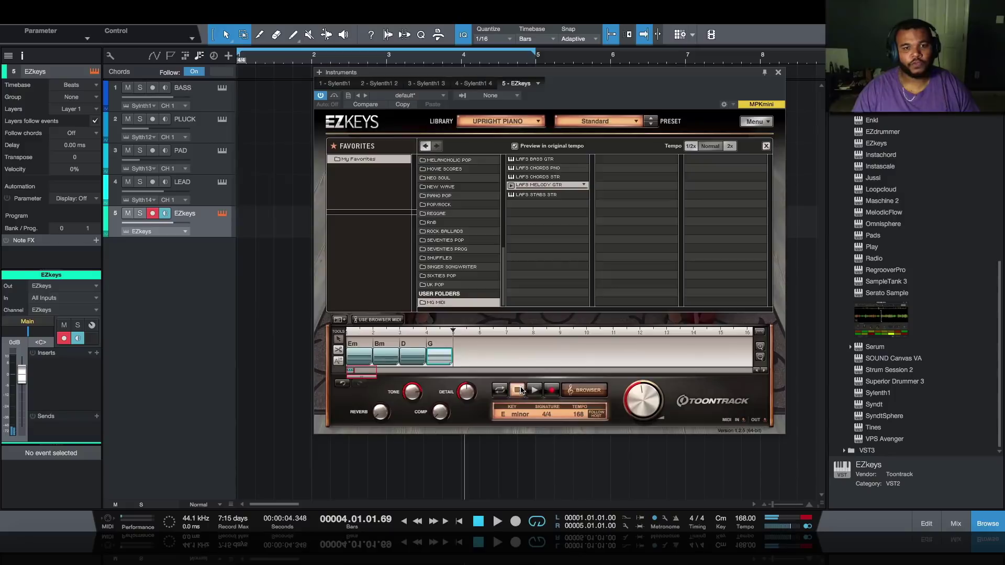
- Play back the Em–Bm–D–G progression, then select all four chord blocks
{"action": "left_click", "coordinate": [534, 390]}
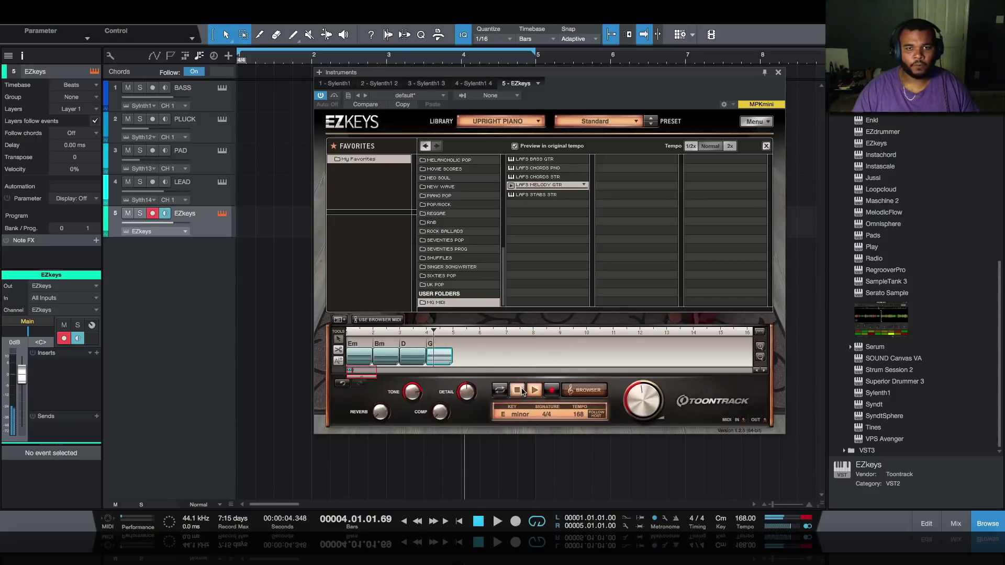
{"action": "left_click", "coordinate": [518, 390]}
{"action": "left_click", "coordinate": [460, 347]}
{"action": "left_click_drag", "start_coordinate": [472, 355], "coordinate": [348, 362]}
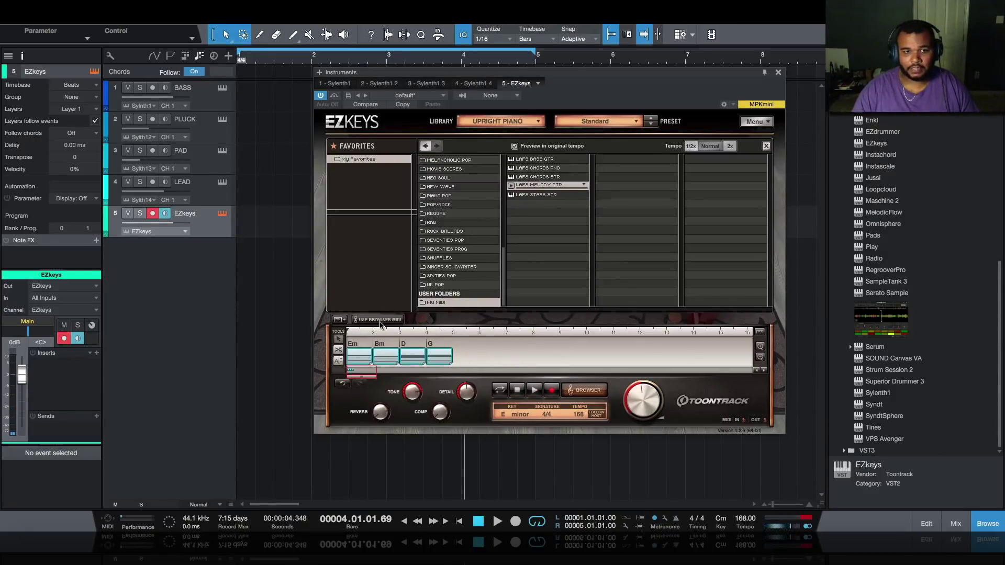
- Enable Use Browser MIDI and preview the LAFS STABS STR and LAFS BASS GTR grooves over the chords
{"action": "left_click", "coordinate": [511, 186]}
{"action": "left_click", "coordinate": [511, 194]}
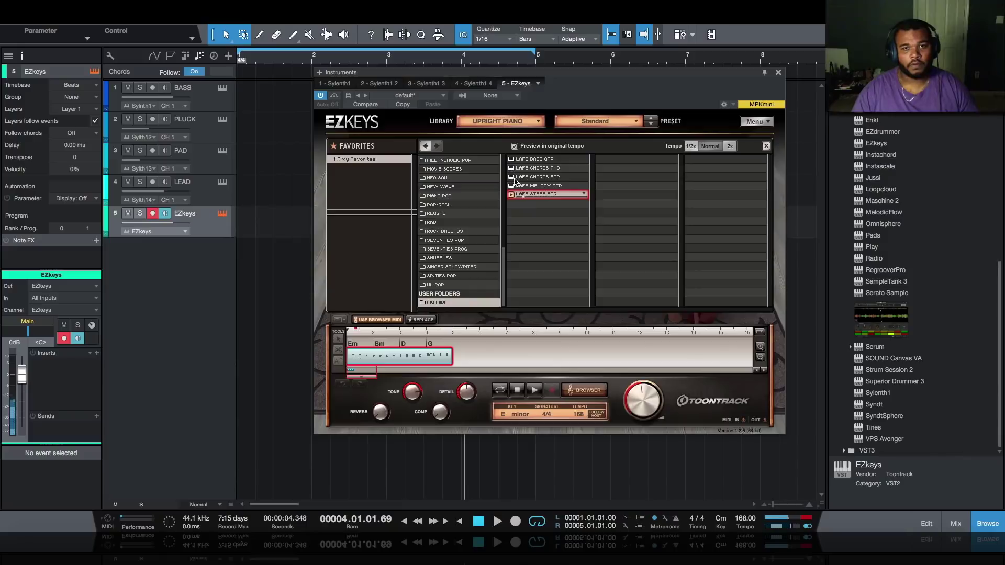
{"action": "left_click", "coordinate": [512, 159]}
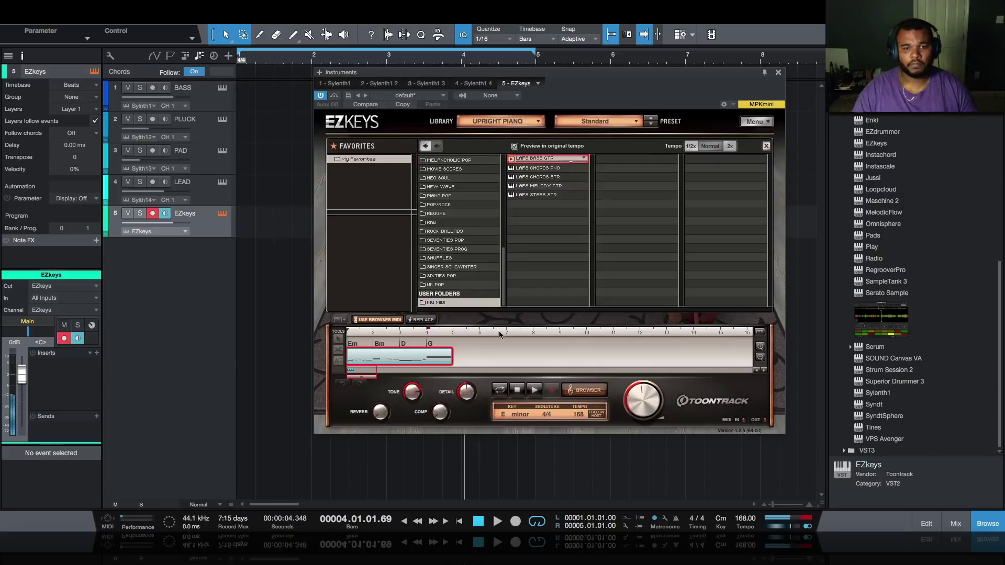
{"action": "left_click", "coordinate": [516, 392]}
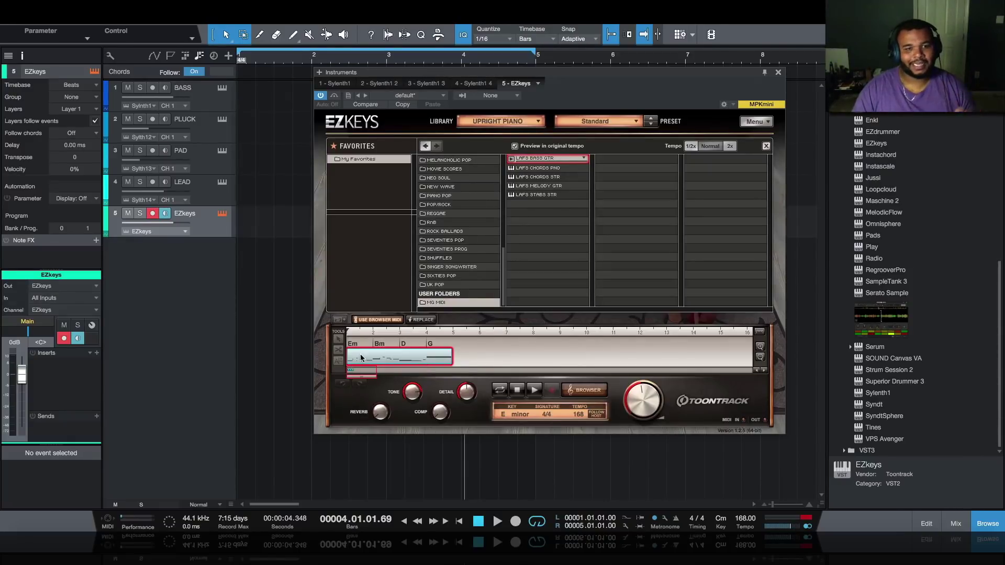
- Preview LAFS CHORDS PNO, then turn Use Browser MIDI off to restore plain chord blocks
{"action": "scroll", "coordinate": [406, 363], "scroll_direction": "up", "scroll_amount": 2}
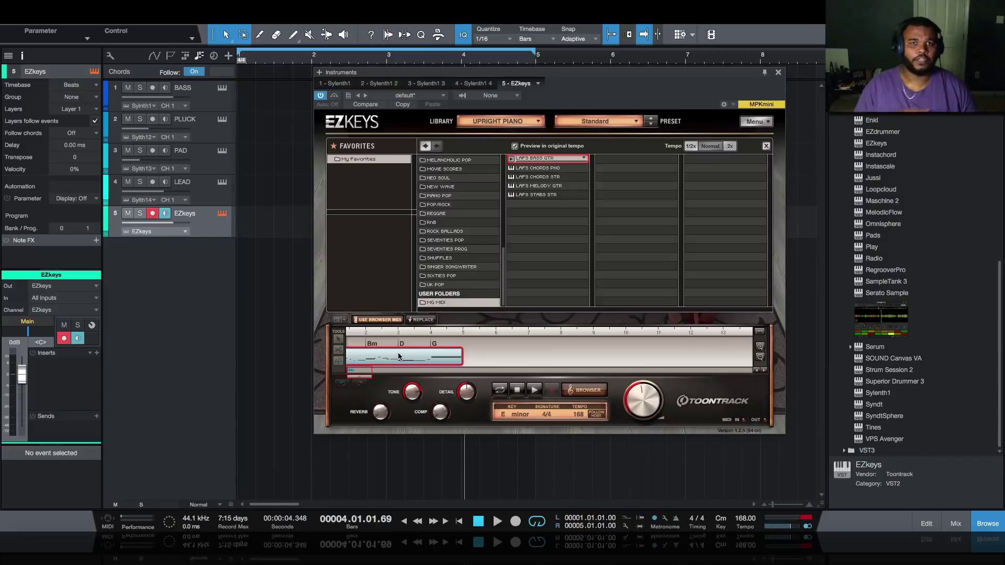
{"action": "left_click", "coordinate": [513, 170]}
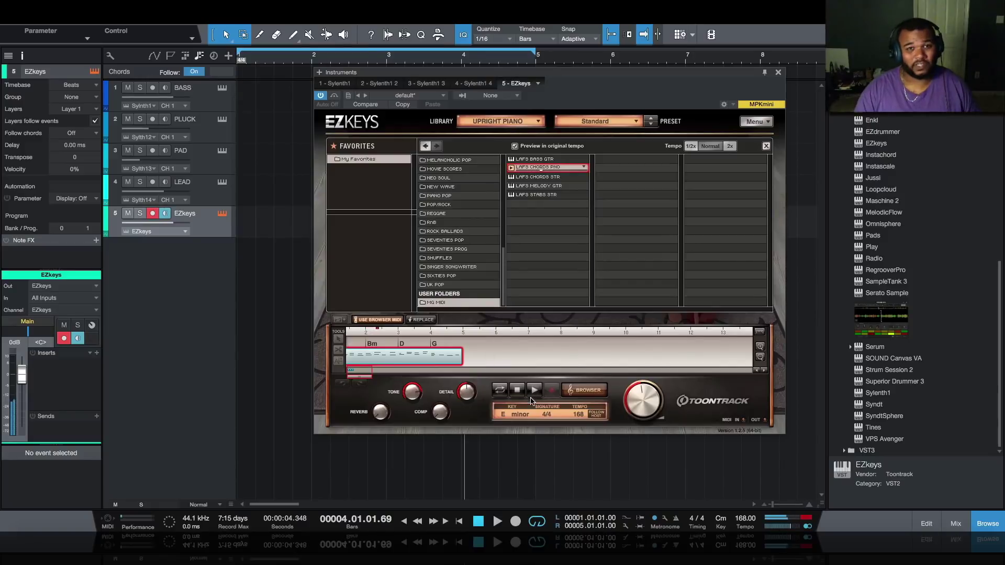
{"action": "left_click", "coordinate": [517, 392]}
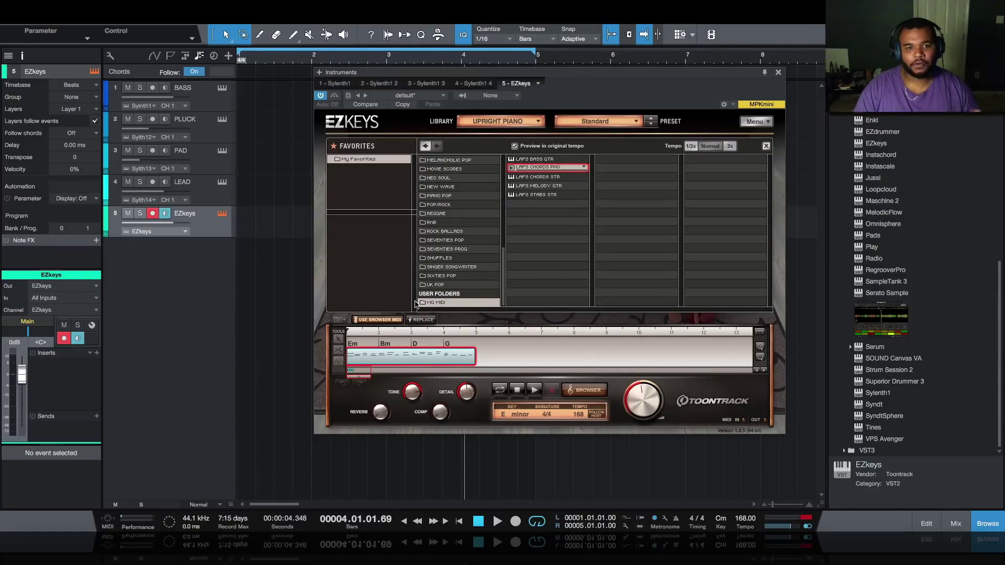
{"action": "left_click", "coordinate": [390, 320]}
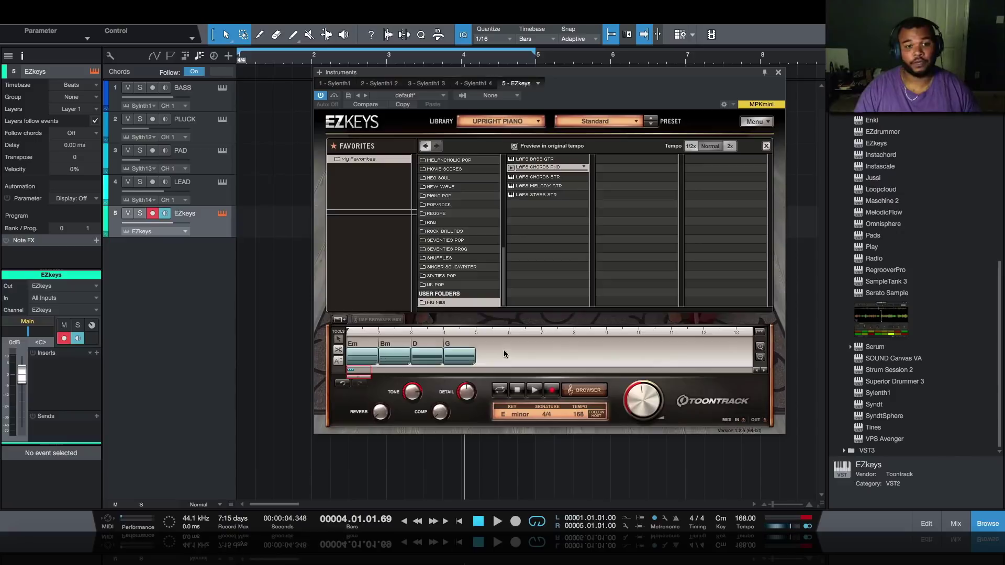
{"action": "right_click", "coordinate": [463, 356]}
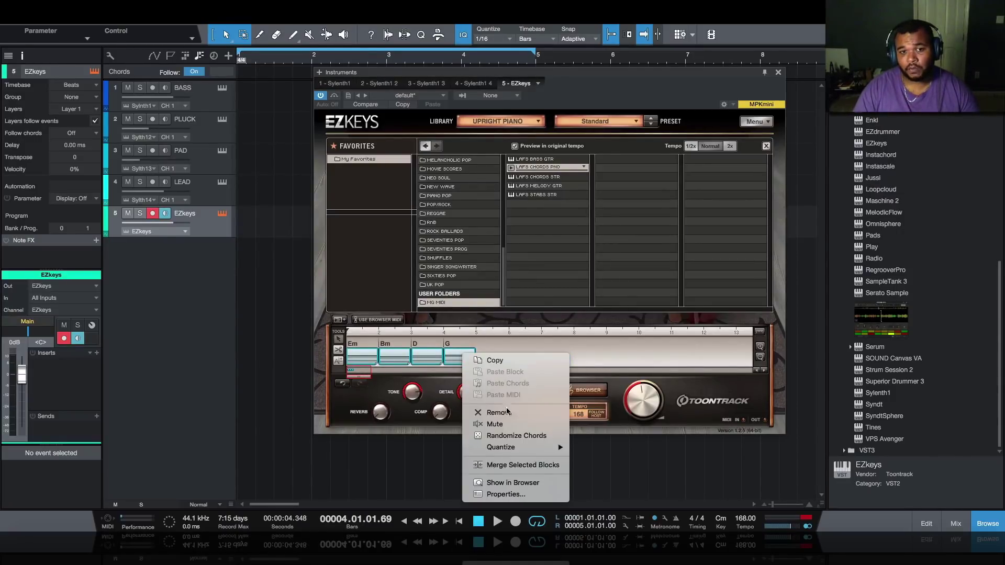
- Clear the chord blocks, close EZkeys, return to the song start and open the LEAD track's Sylenth1
{"action": "left_click", "coordinate": [506, 412]}
{"action": "left_click", "coordinate": [778, 73]}
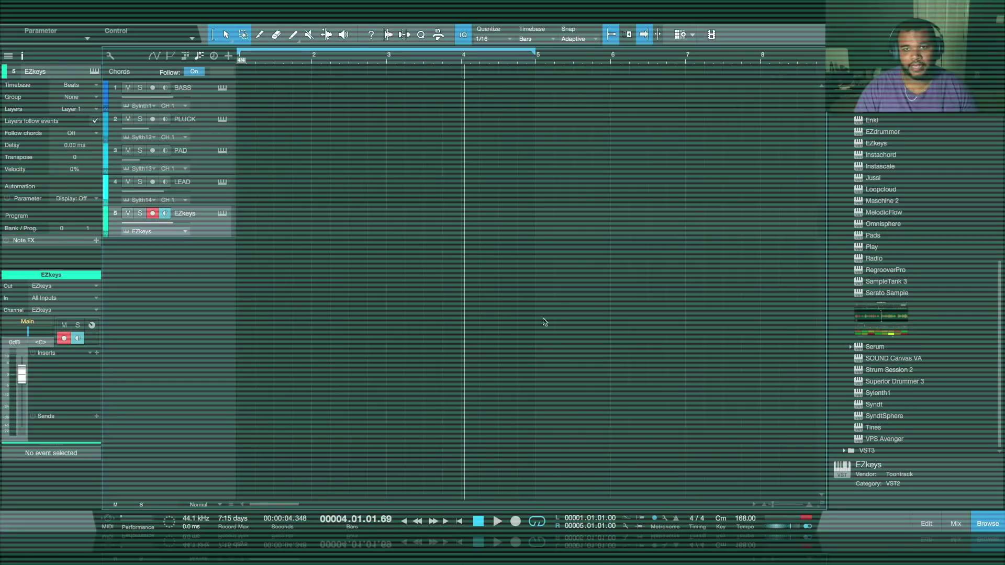
{"action": "key", "text": "Home"}
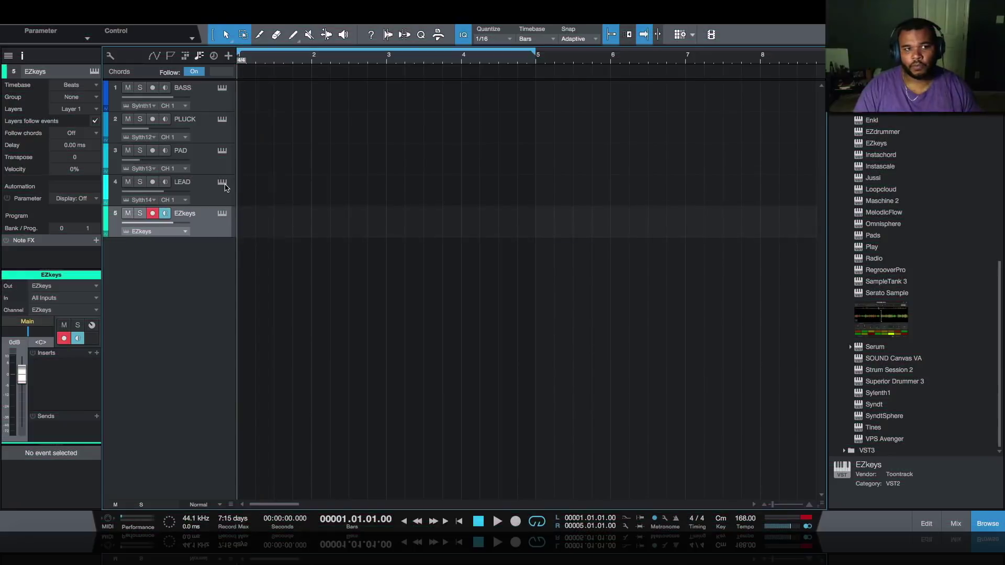
{"action": "left_click", "coordinate": [222, 183]}
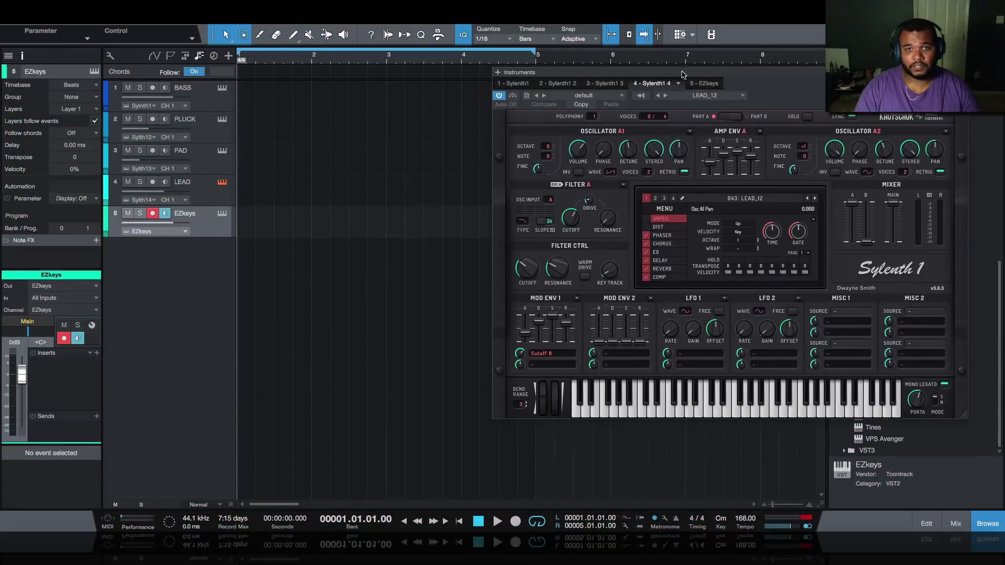
{"action": "left_click_drag", "start_coordinate": [689, 73], "coordinate": [485, 96]}
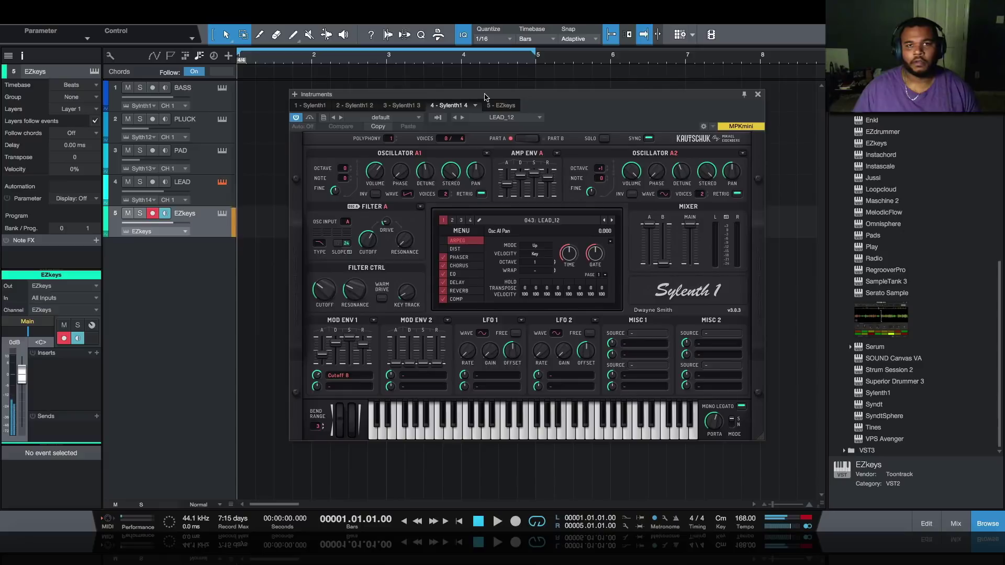
- Record a four-bar lead on the armed LEAD track and move the part onto the EZkeys track
{"action": "left_click", "coordinate": [153, 182]}
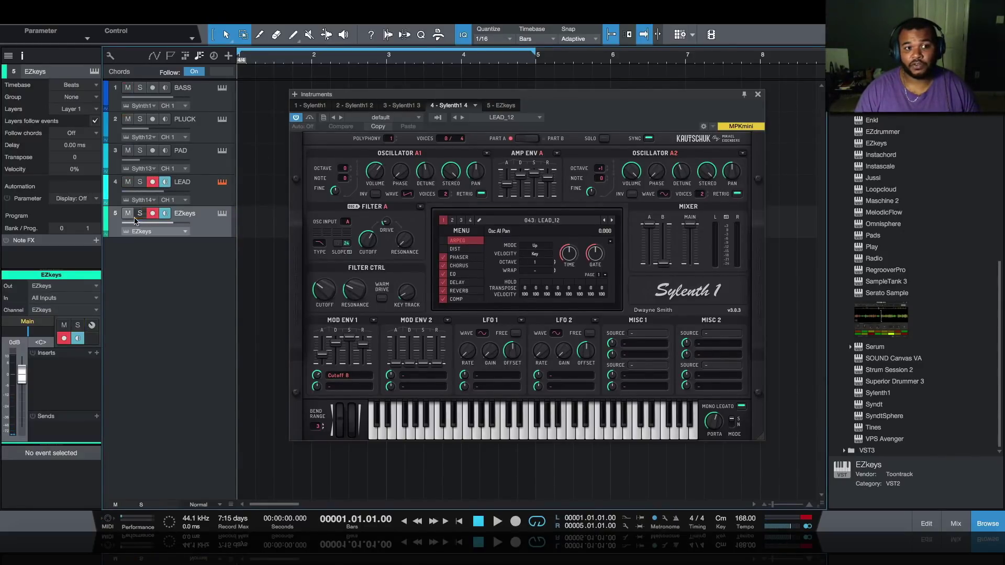
{"action": "left_click", "coordinate": [152, 214]}
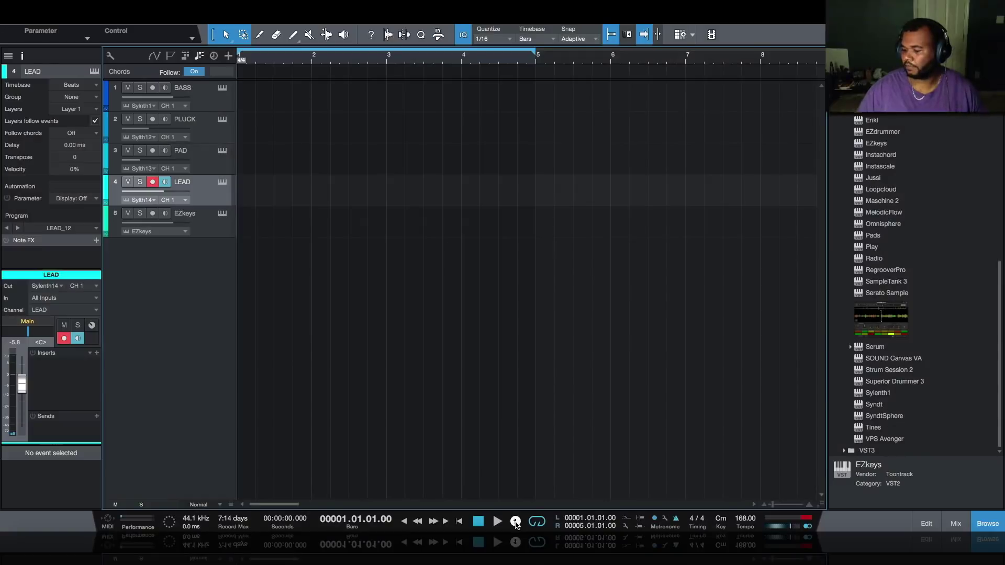
{"action": "left_click", "coordinate": [516, 521]}
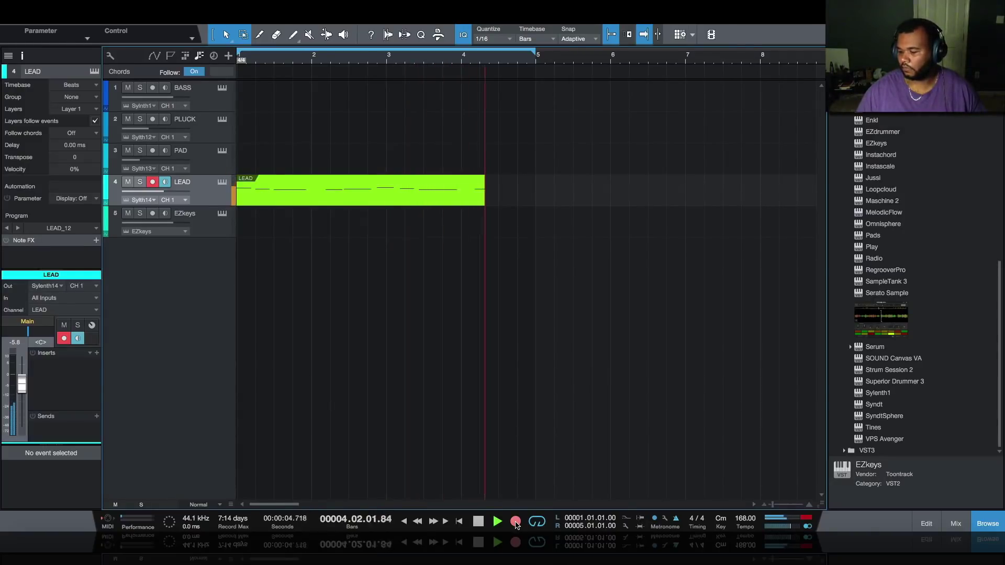
{"action": "left_click", "coordinate": [516, 522]}
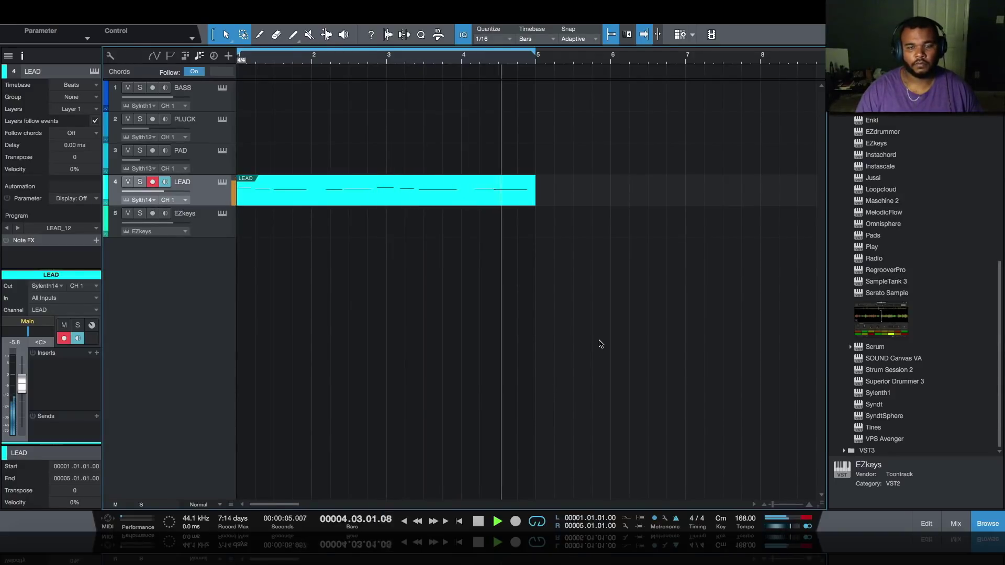
{"action": "double_click", "coordinate": [397, 191]}
{"action": "left_click_drag", "start_coordinate": [241, 191], "coordinate": [230, 224]}
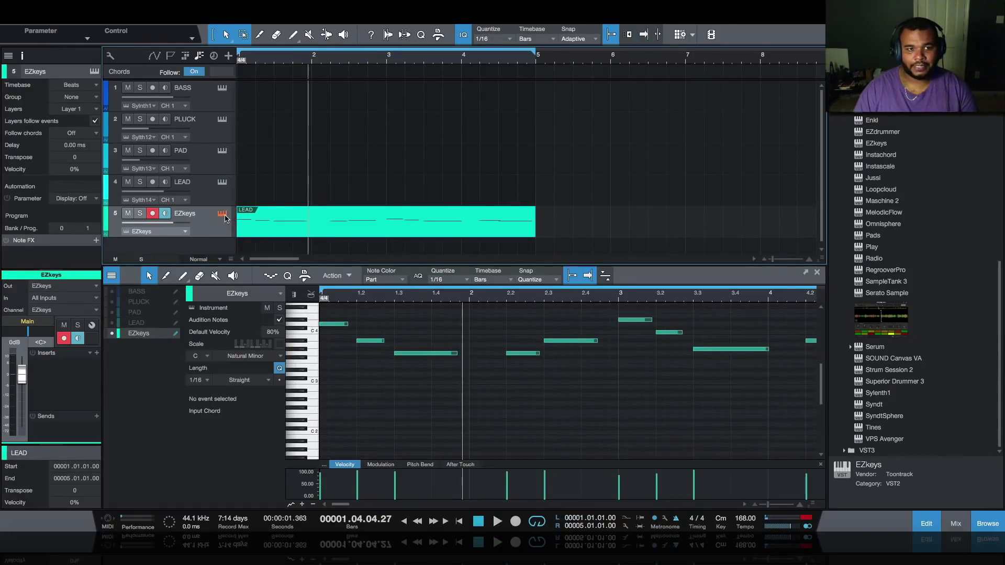
- Arm EZkeys to capture, loop the song from the start, and play it so EZkeys records the lead
{"action": "left_click", "coordinate": [224, 217]}
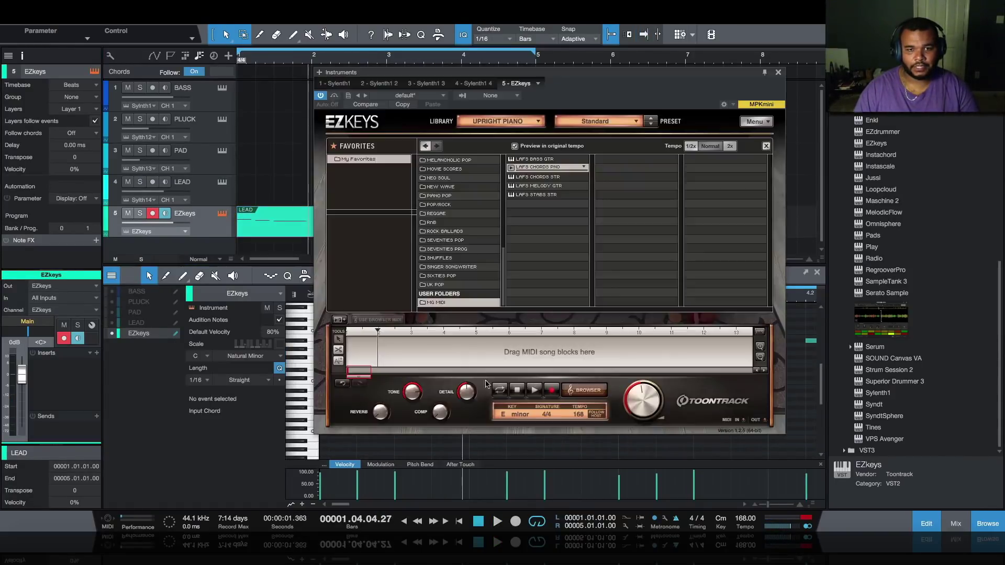
{"action": "left_click", "coordinate": [518, 391]}
{"action": "left_click", "coordinate": [552, 390]}
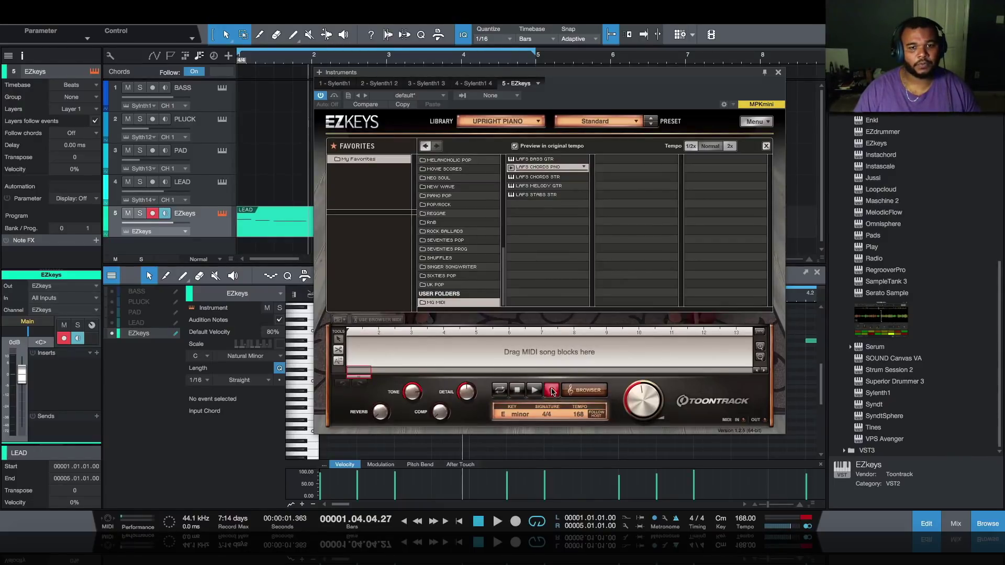
{"action": "left_click", "coordinate": [535, 520]}
{"action": "left_click", "coordinate": [478, 521]}
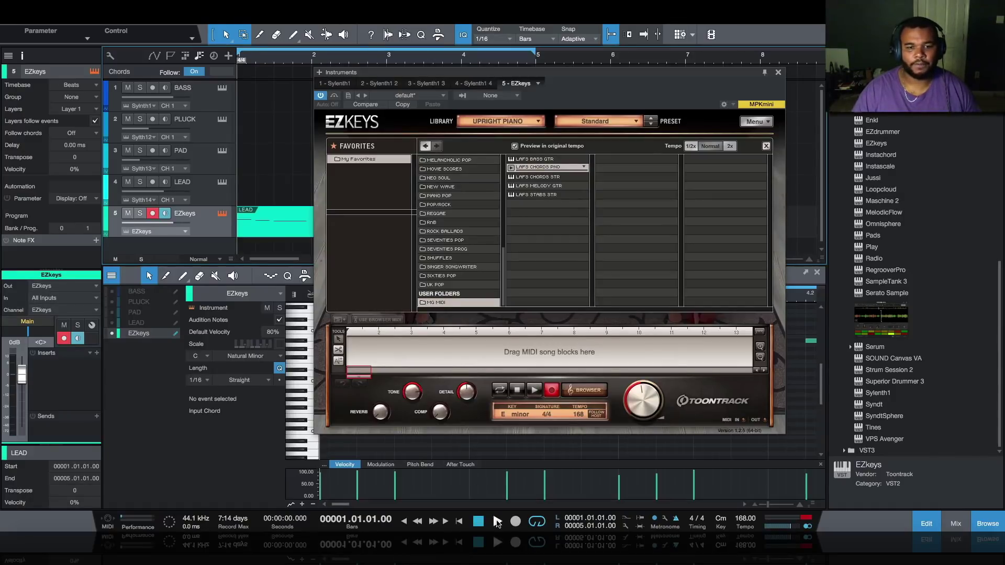
{"action": "left_click", "coordinate": [497, 521]}
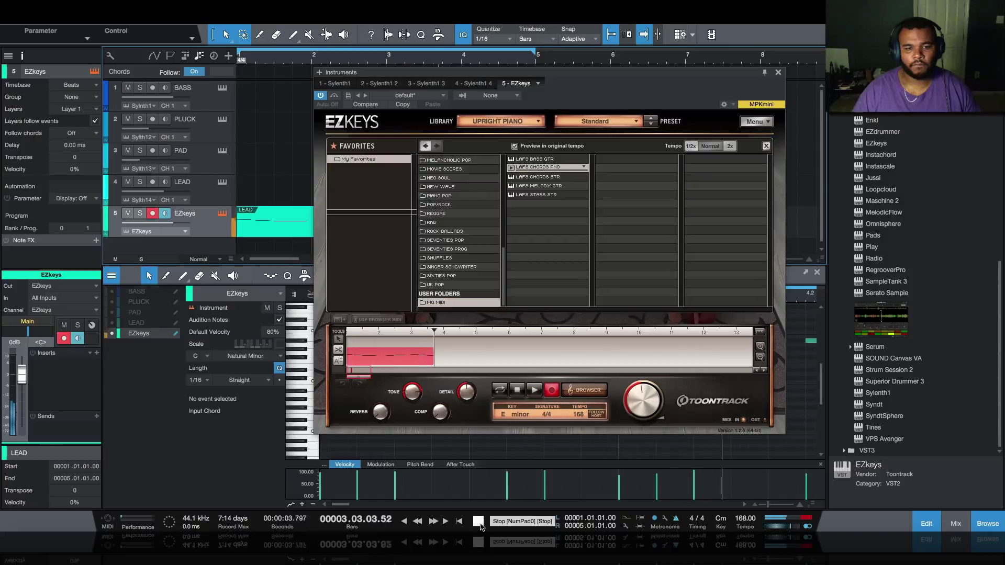
{"action": "left_click", "coordinate": [478, 522]}
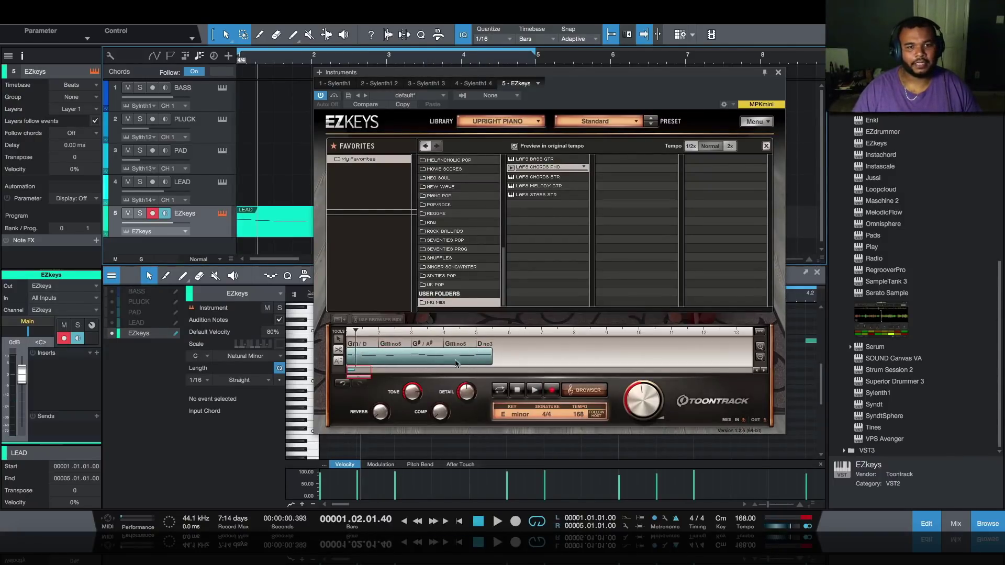
{"action": "left_click", "coordinate": [443, 361]}
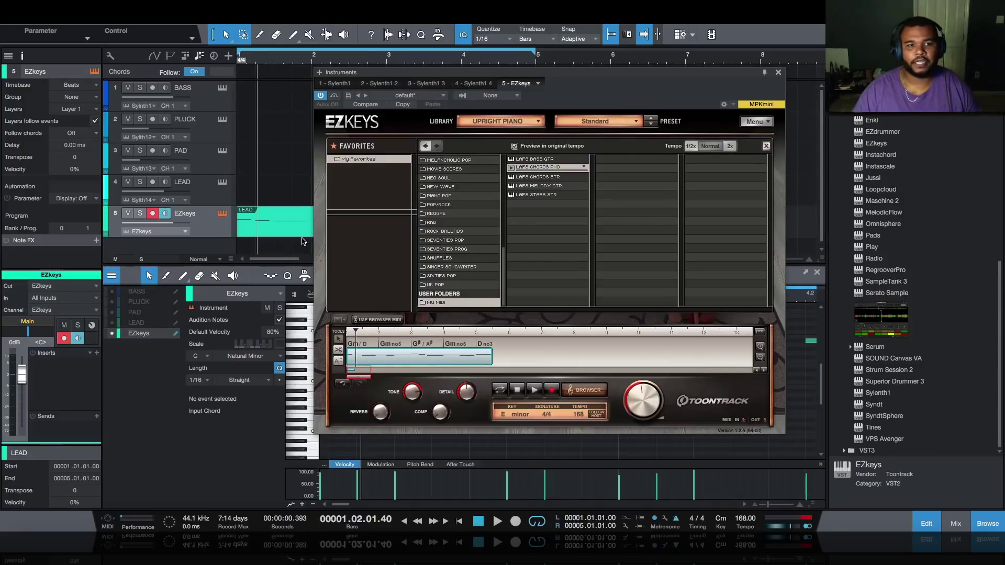
- Apply the LAFS CHORDS STR browser groove to the captured chord region in EZkeys
{"action": "left_click", "coordinate": [267, 196]}
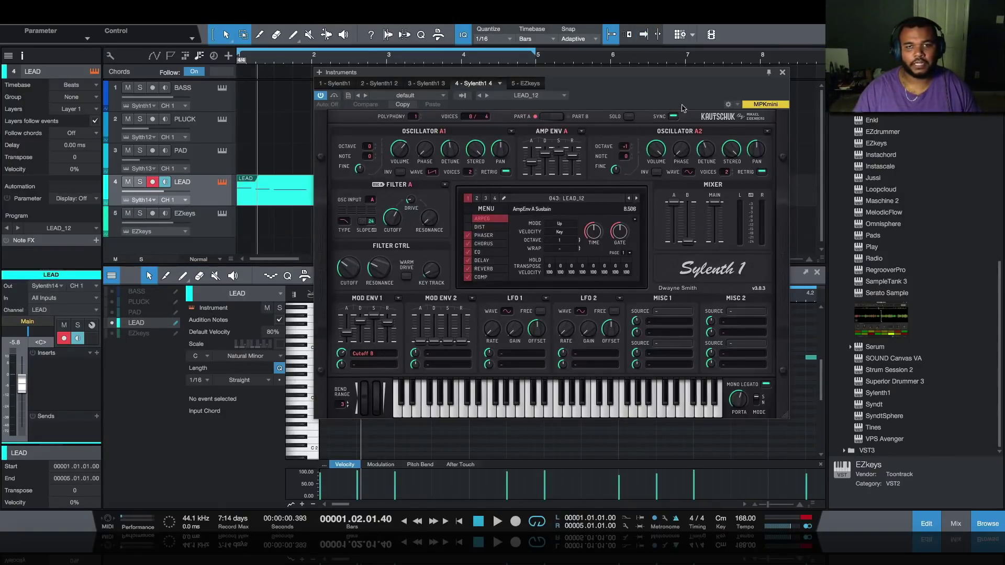
{"action": "key", "text": "F11"}
{"action": "left_click", "coordinate": [220, 216]}
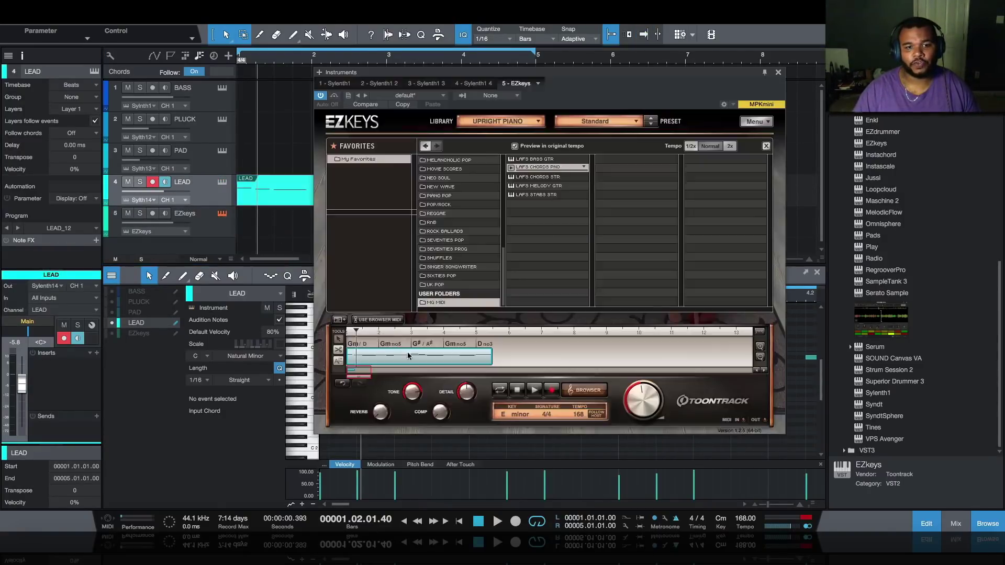
{"action": "left_click", "coordinate": [390, 320]}
{"action": "scroll", "coordinate": [471, 230], "scroll_direction": "up", "scroll_amount": 4}
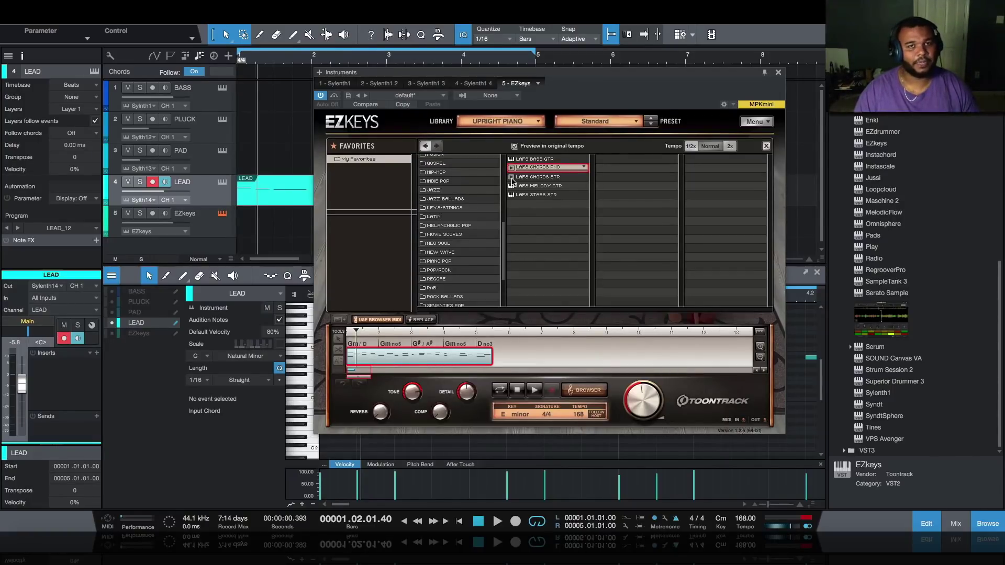
{"action": "left_click", "coordinate": [512, 178]}
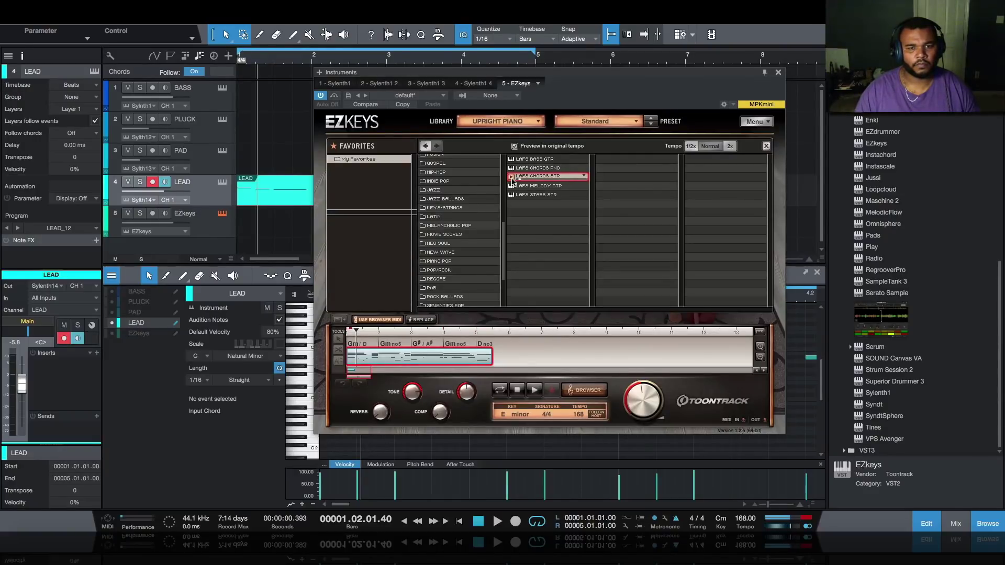
{"action": "left_click", "coordinate": [380, 319]}
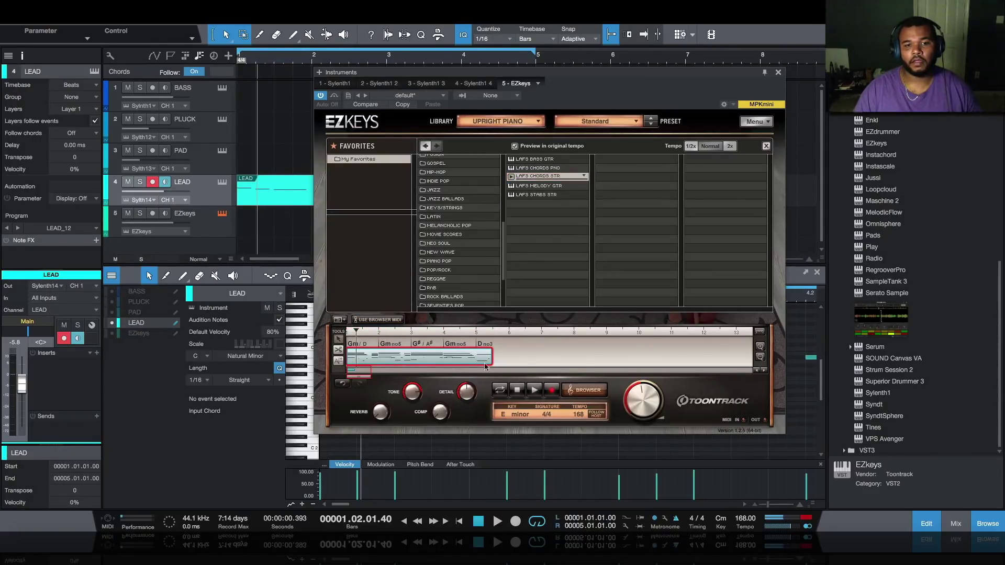
{"action": "left_click_drag", "start_coordinate": [382, 360], "coordinate": [262, 157]}
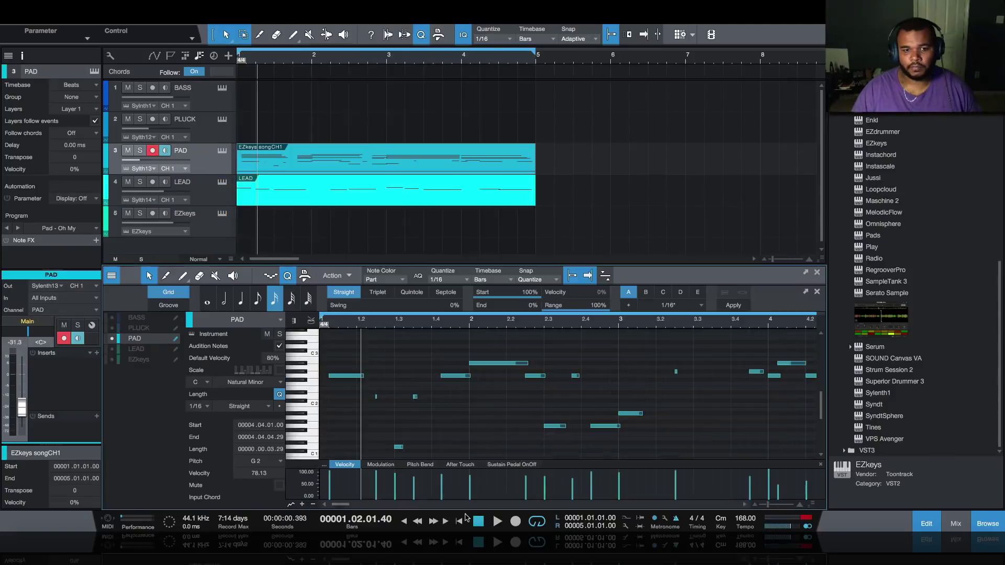
{"action": "left_click", "coordinate": [459, 522]}
{"action": "left_click", "coordinate": [498, 521]}
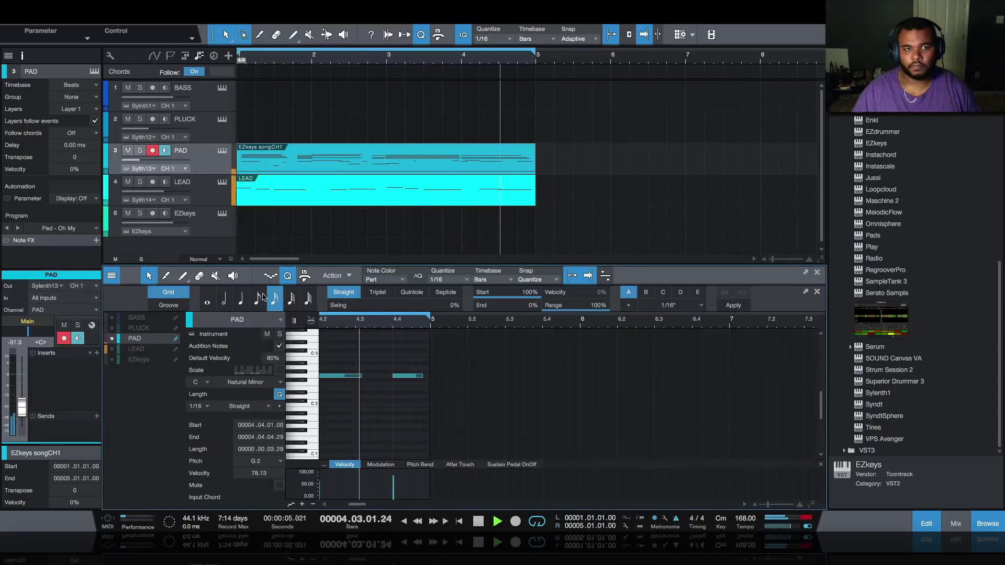
{"action": "key", "text": "space"}
{"action": "left_click", "coordinate": [222, 214]}
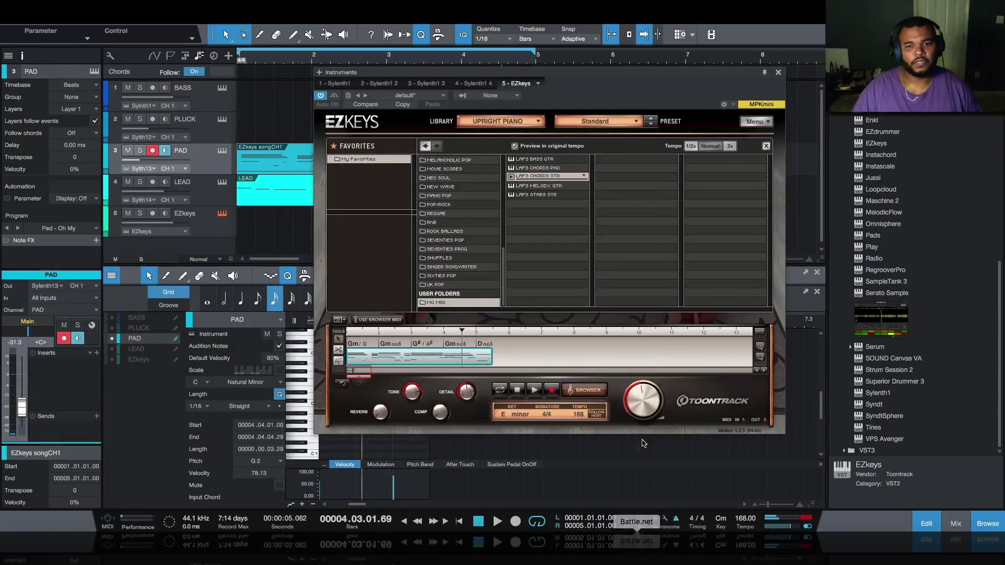
{"action": "left_click", "coordinate": [779, 72]}
{"action": "left_click", "coordinate": [459, 522]}
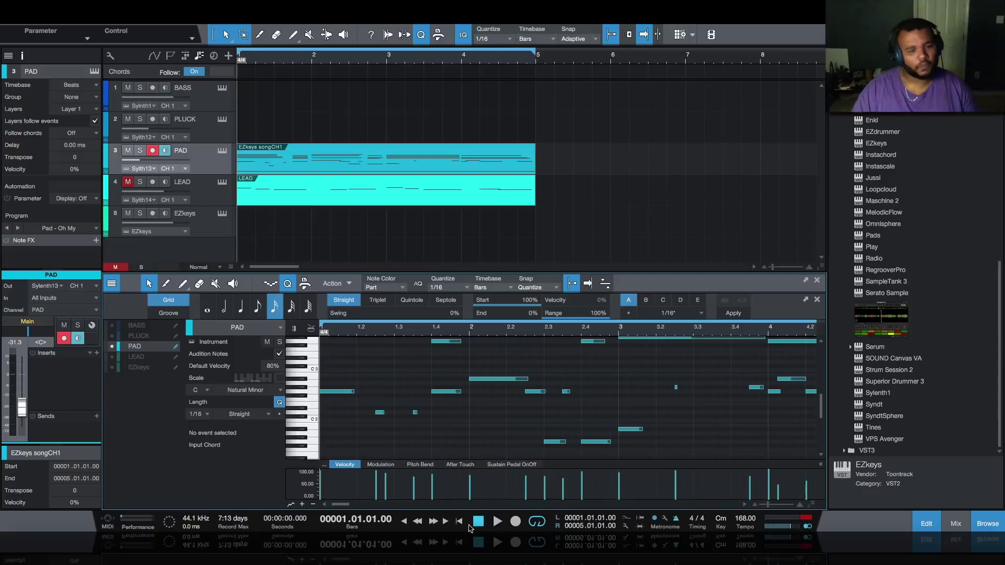
{"action": "left_click", "coordinate": [496, 522]}
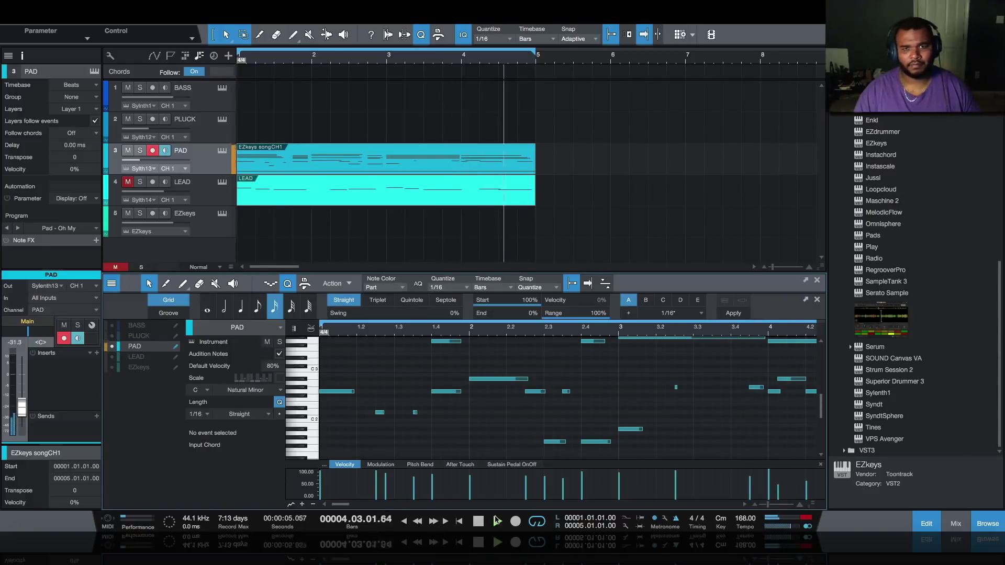
{"action": "key", "text": "space"}
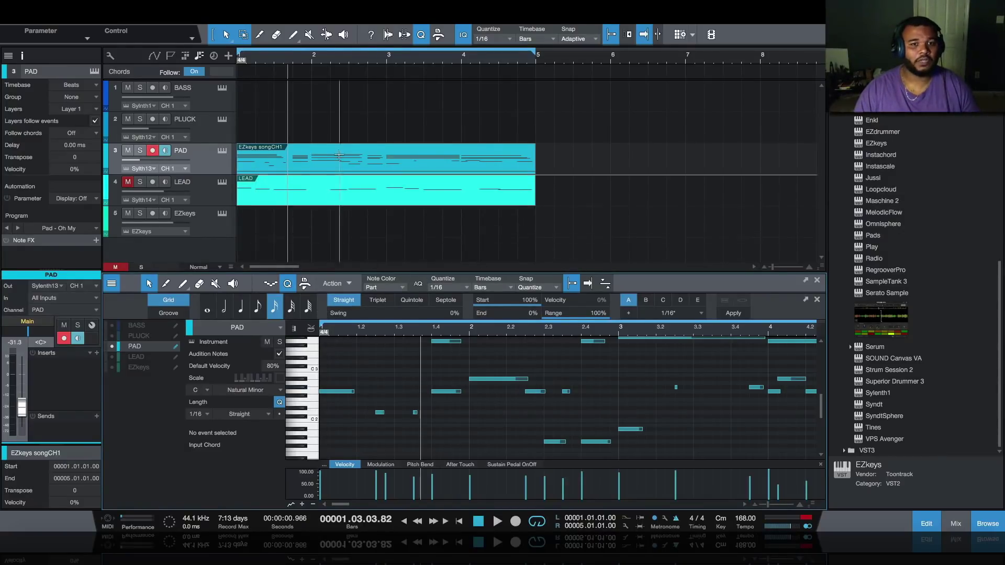
{"action": "left_click", "coordinate": [156, 150]}
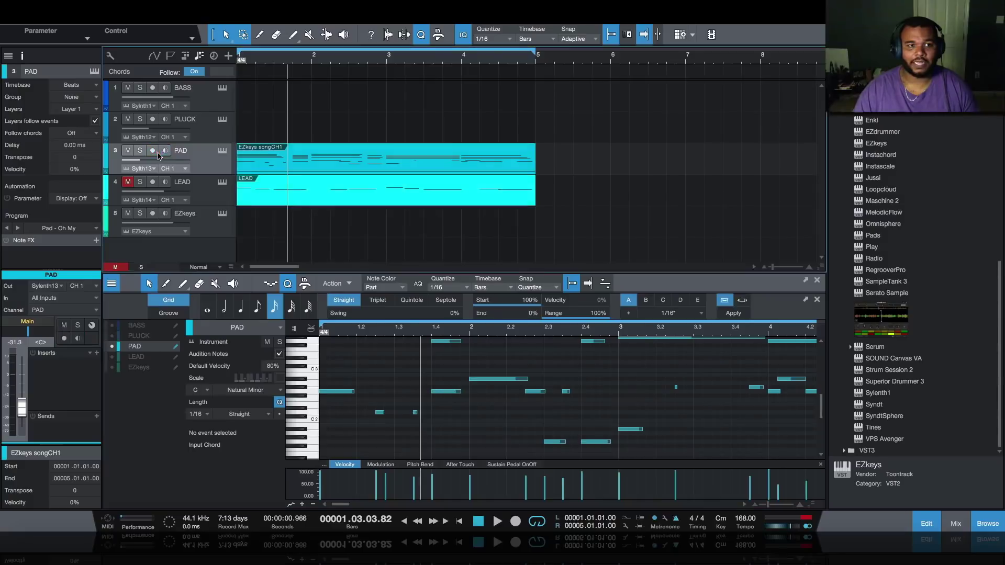
{"action": "left_click", "coordinate": [128, 181]}
{"action": "key", "text": "space"}
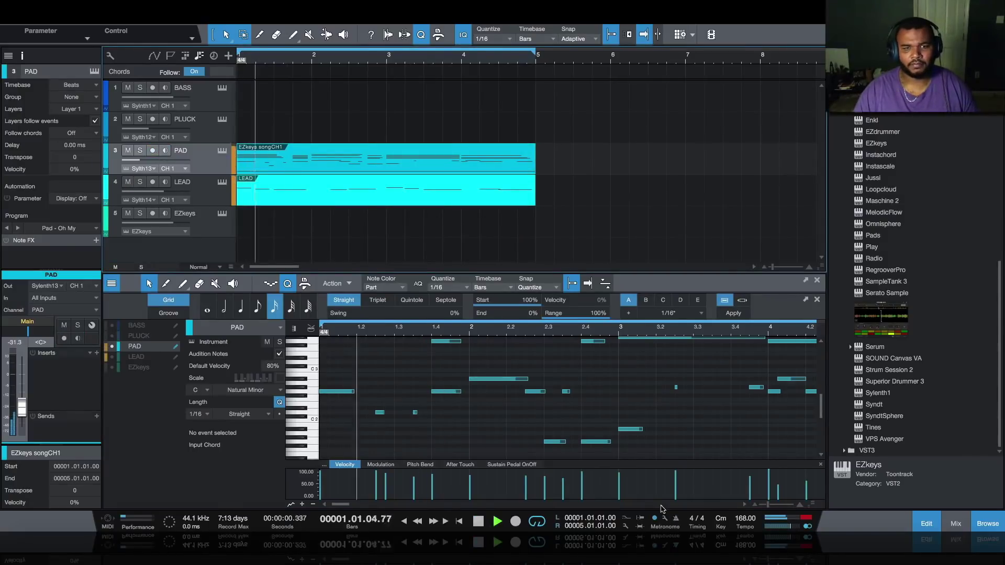
{"action": "key", "text": "space"}
{"action": "left_click", "coordinate": [329, 171]}
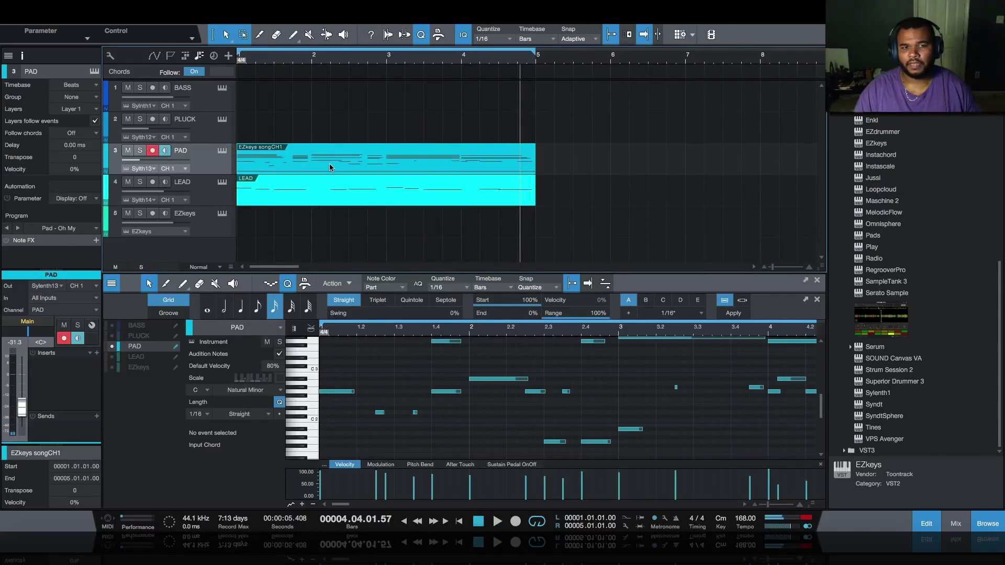
{"action": "right_click", "coordinate": [329, 166]}
- Detect the pad part's key signature and confirm the song key is Eb Major
{"action": "mouse_move", "coordinate": [478, 358]}
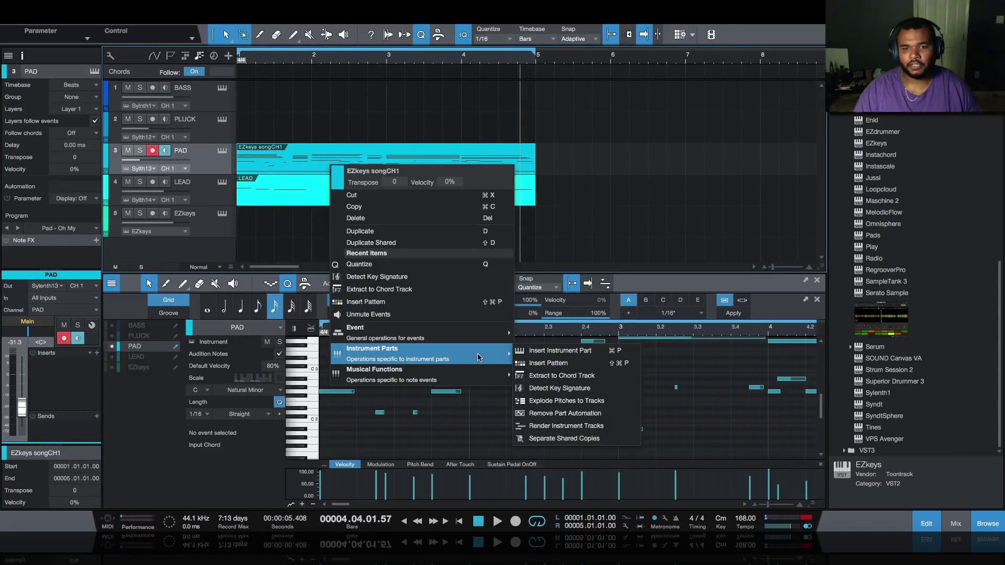
{"action": "left_click", "coordinate": [586, 388]}
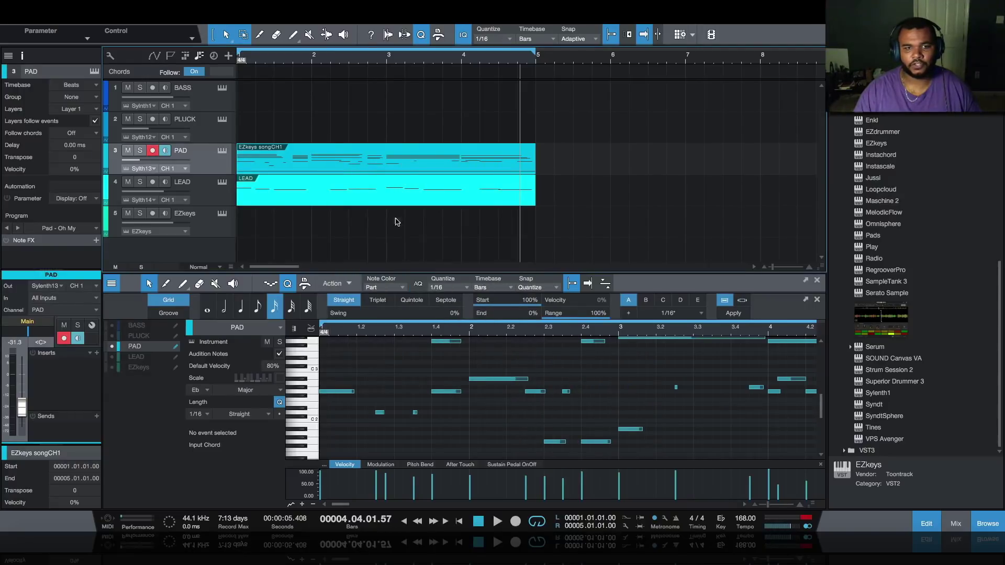
{"action": "left_click", "coordinate": [722, 522]}
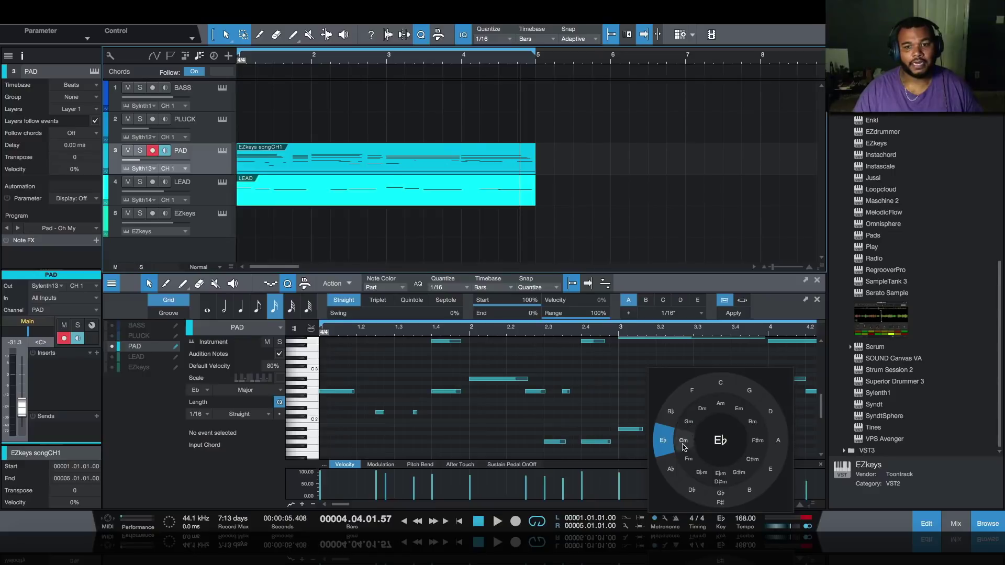
- Extract the pad part's chords to the chord track and move the G# chord to start at bar 3
{"action": "right_click", "coordinate": [369, 163]}
{"action": "mouse_move", "coordinate": [501, 361]}
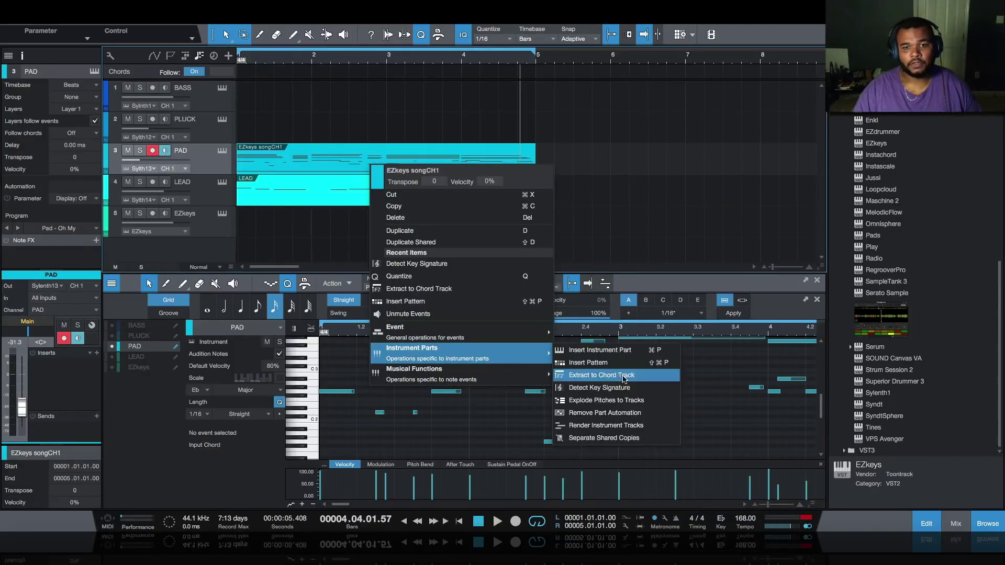
{"action": "left_click", "coordinate": [587, 369]}
{"action": "left_click_drag", "start_coordinate": [407, 72], "coordinate": [386, 72]}
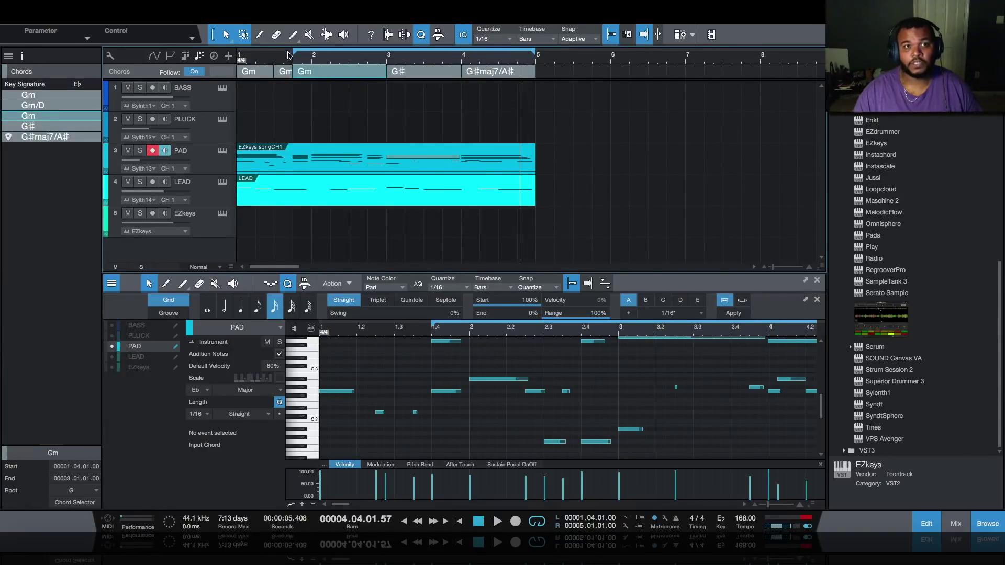
- Move the loop start to bar 1 and record a four-bar take on the BASS track
{"action": "left_click_drag", "start_coordinate": [294, 50], "coordinate": [238, 50]}
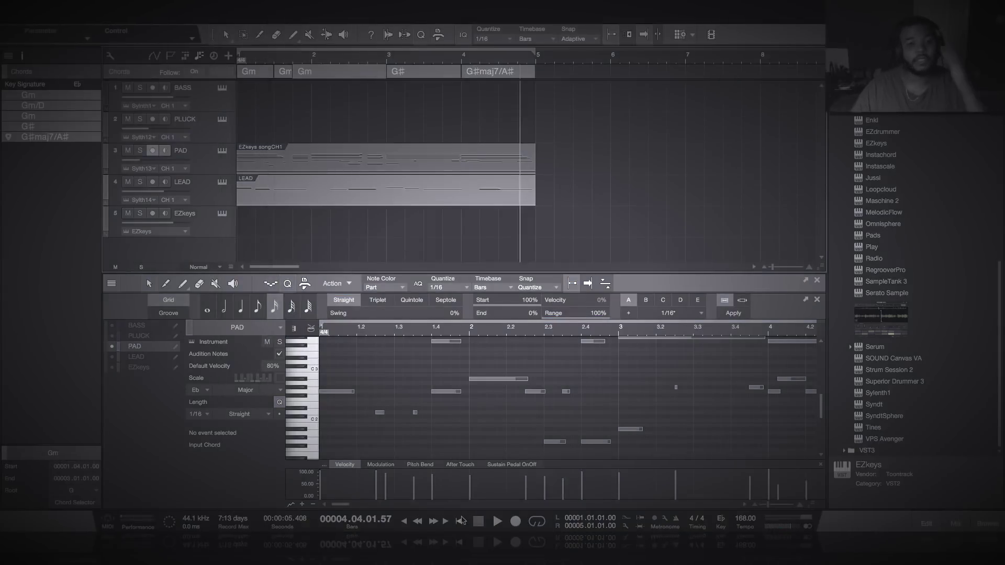
{"action": "left_click", "coordinate": [459, 522]}
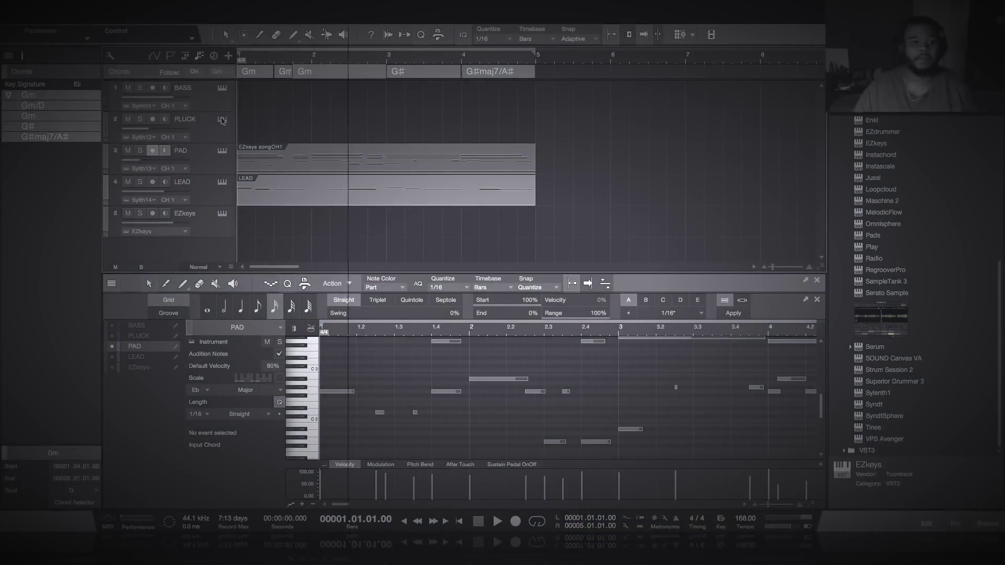
{"action": "left_click", "coordinate": [222, 88]}
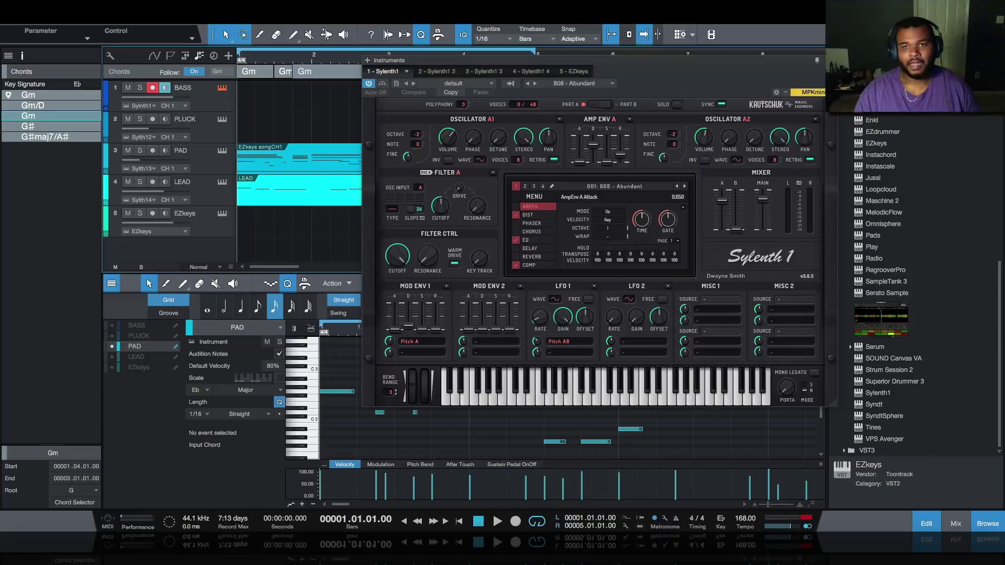
{"action": "left_click", "coordinate": [222, 88]}
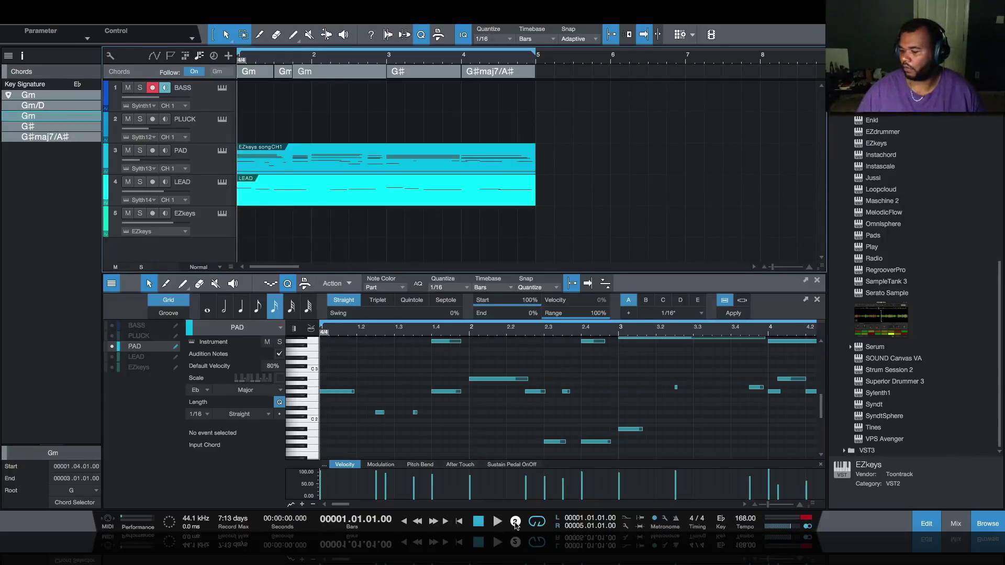
{"action": "left_click", "coordinate": [516, 522]}
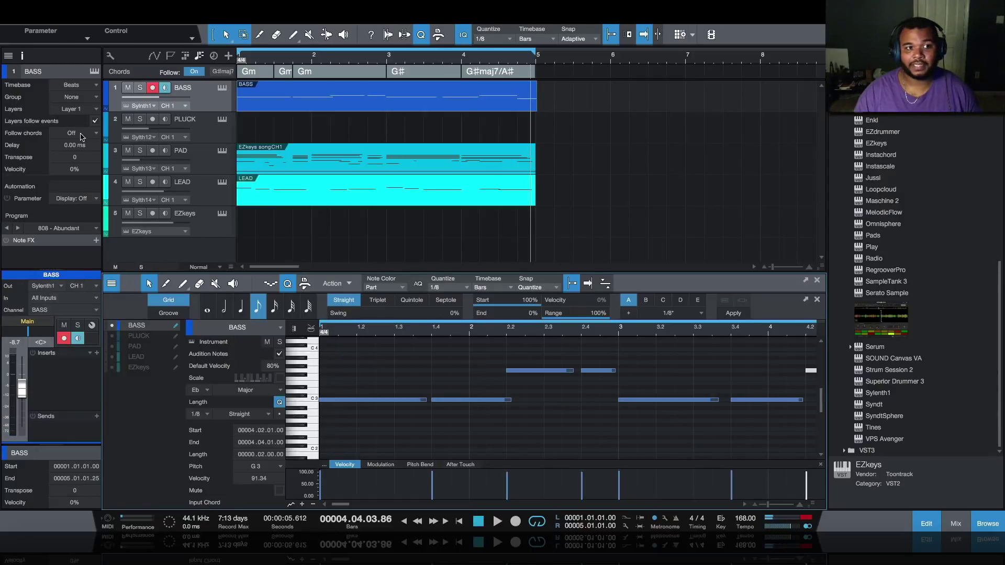
- Set BASS to follow chords in Bass mode and play it back against the chords
{"action": "left_click", "coordinate": [81, 137]}
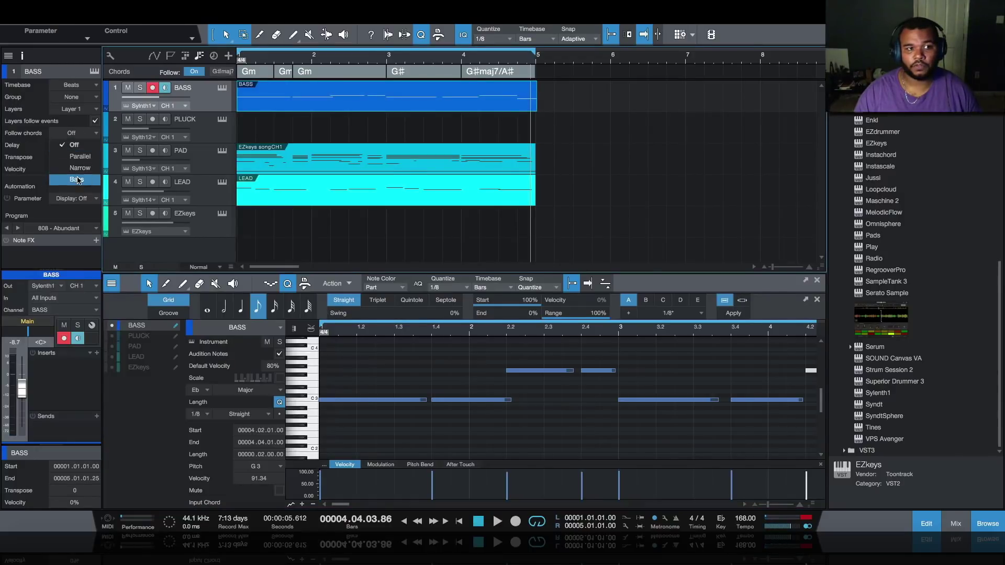
{"action": "left_click", "coordinate": [76, 146]}
{"action": "left_click", "coordinate": [498, 521]}
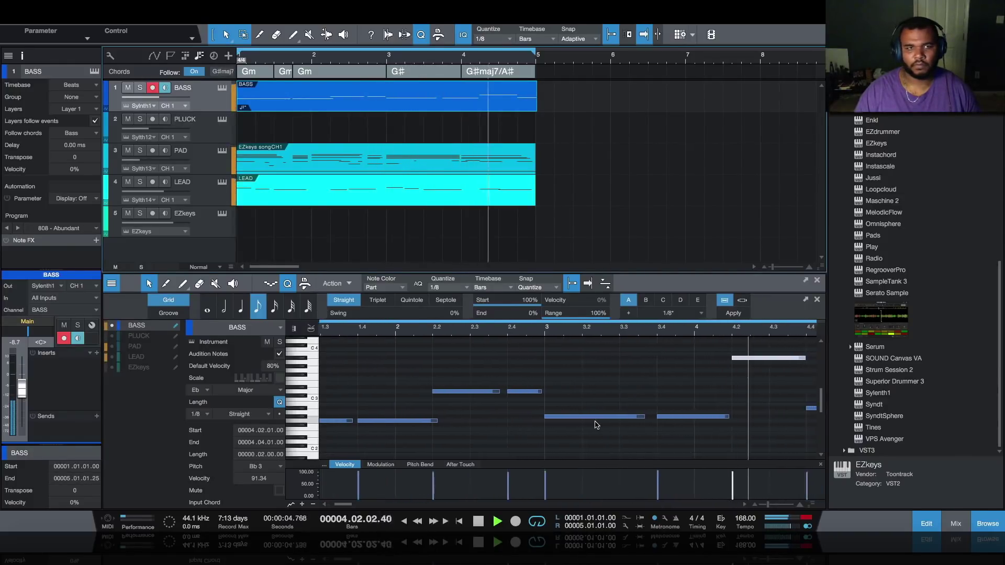
{"action": "key", "text": "space"}
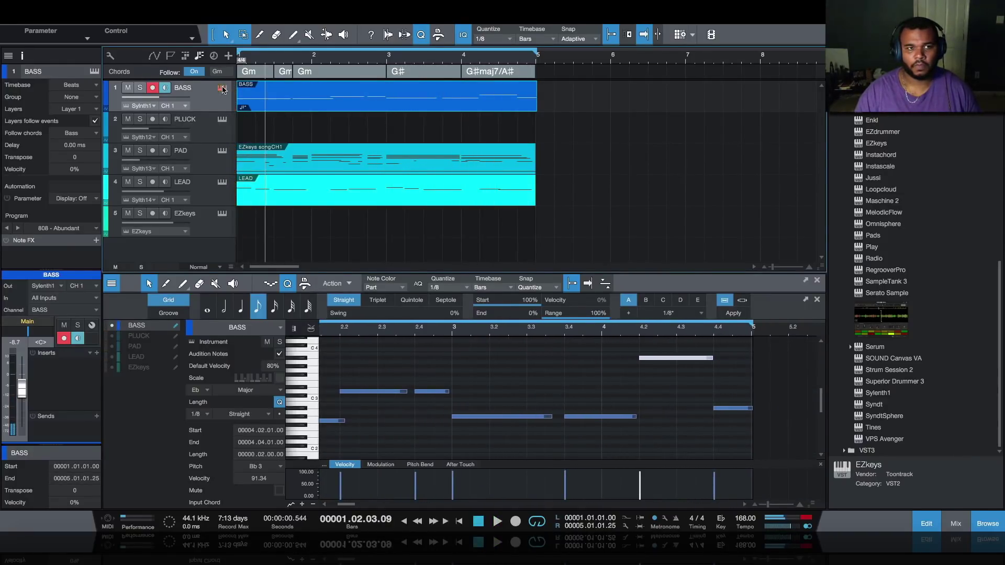
{"action": "left_click", "coordinate": [223, 88]}
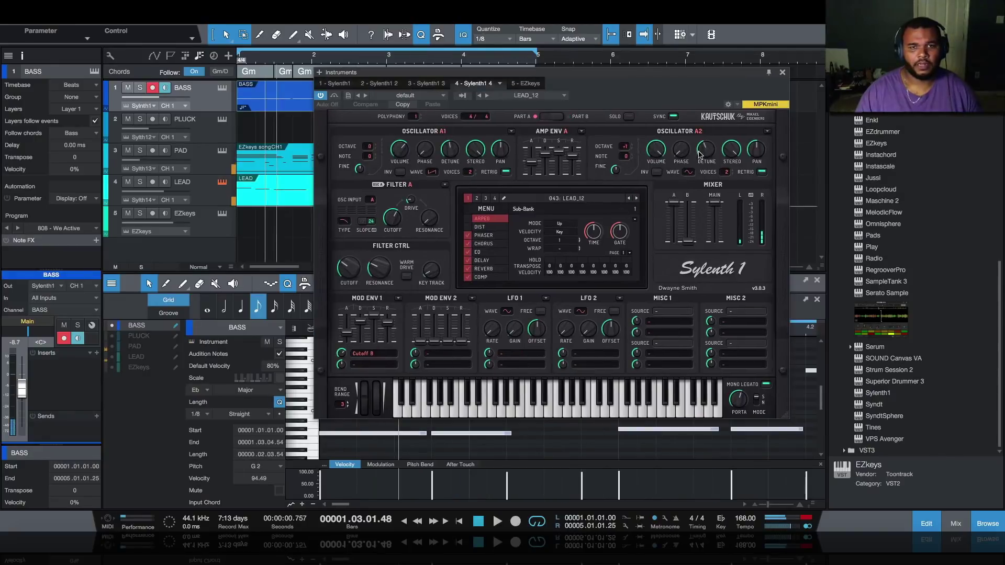
- Step the lead Sylenth1 back to the 041: LEAD_10 preset while auditioning playback
{"action": "left_click", "coordinate": [631, 200]}
{"action": "key", "text": "space"}
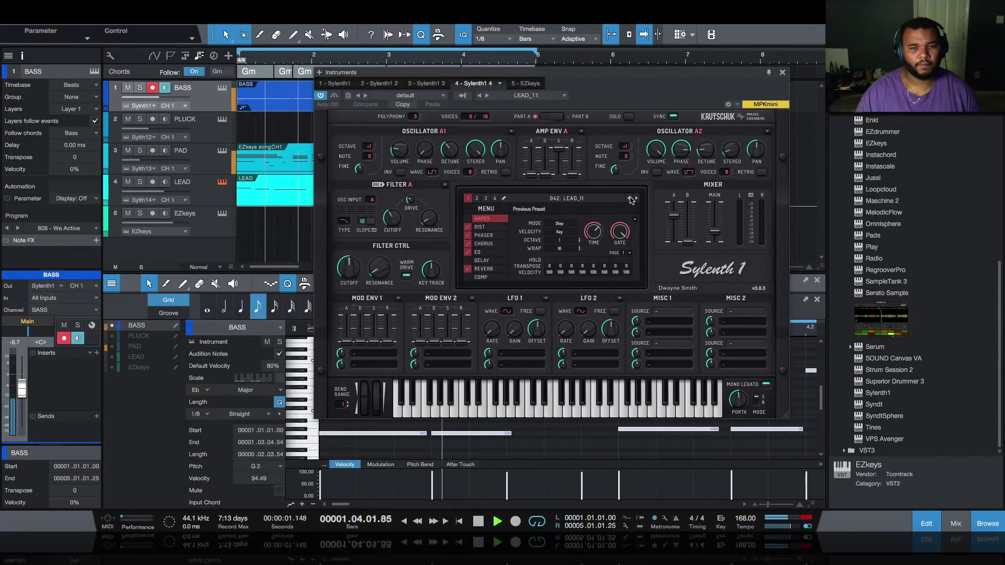
{"action": "left_click", "coordinate": [631, 200]}
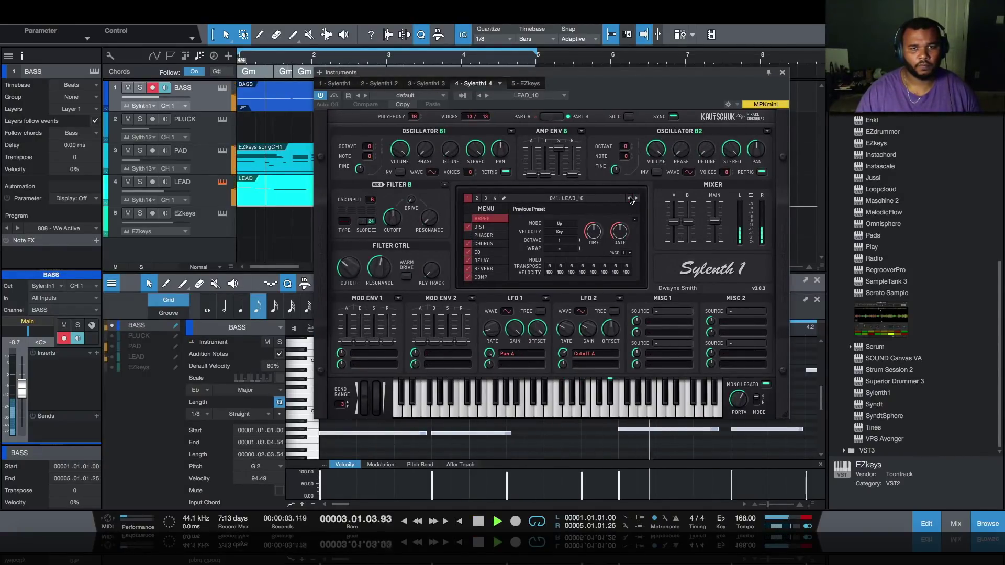
- Turn down the LEAD track's fader and close the lead synth window
{"action": "left_click_drag", "start_coordinate": [151, 197], "coordinate": [168, 196]}
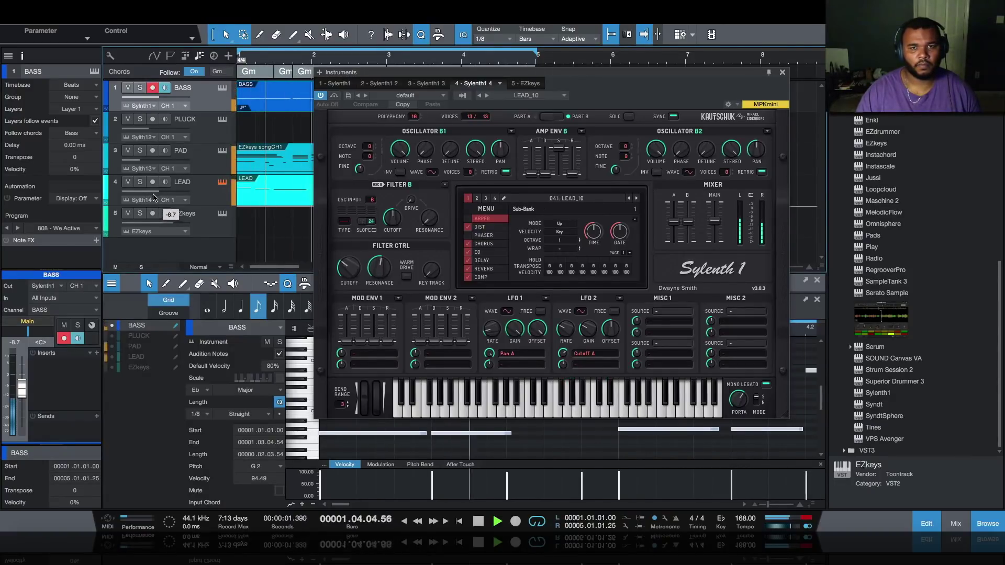
{"action": "left_click", "coordinate": [783, 73]}
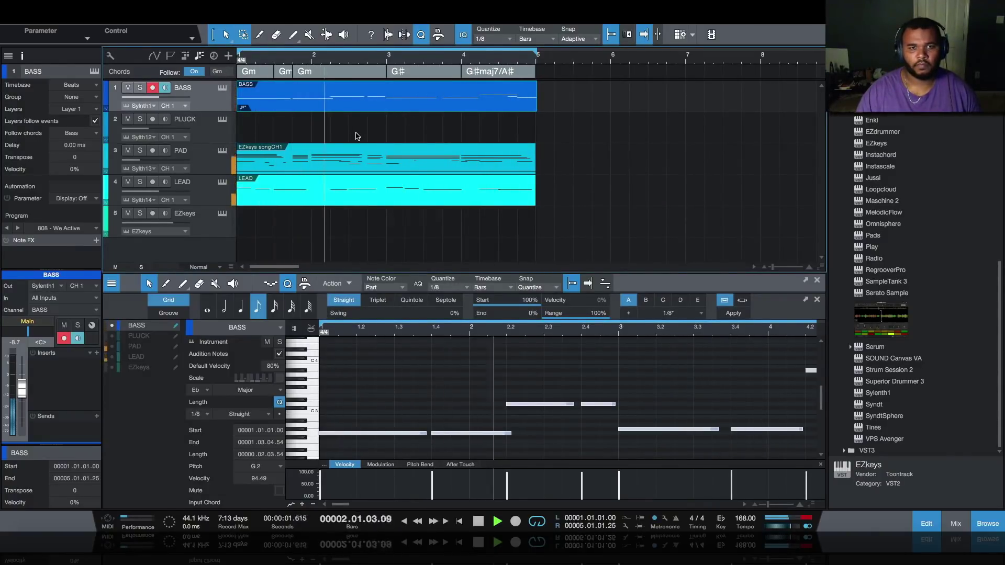
{"action": "left_click", "coordinate": [222, 119]}
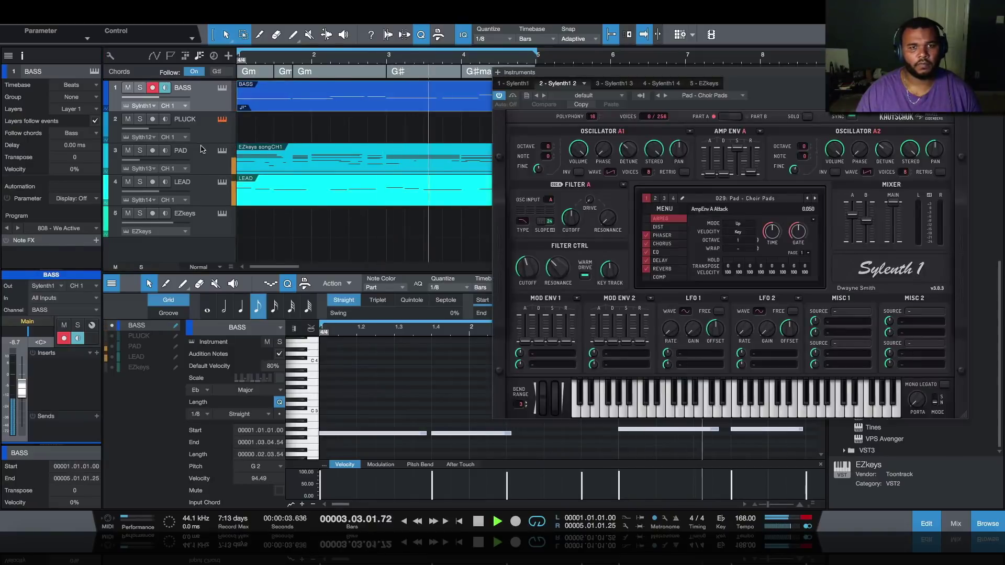
- Record-arm PLUCK and load the 044: Piano - Sex on the table preset in its Sylenth1
{"action": "left_click", "coordinate": [769, 199]}
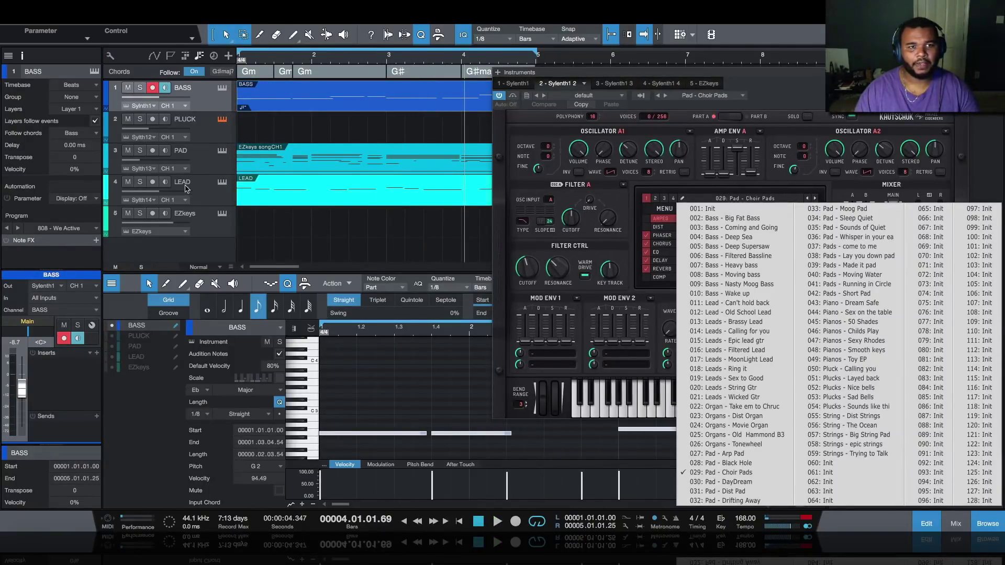
{"action": "left_click", "coordinate": [153, 119]}
{"action": "left_click", "coordinate": [157, 87]}
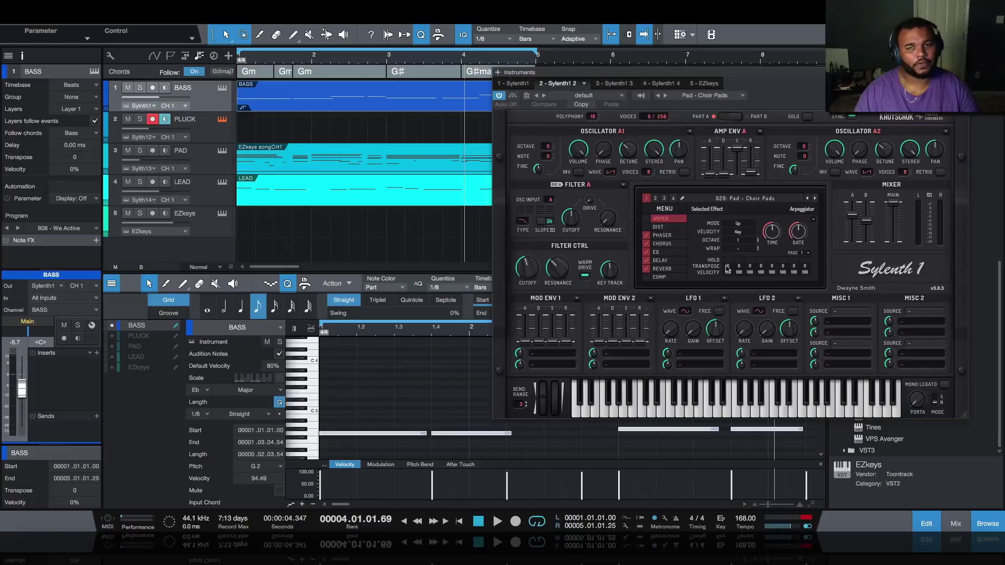
{"action": "left_click", "coordinate": [765, 199]}
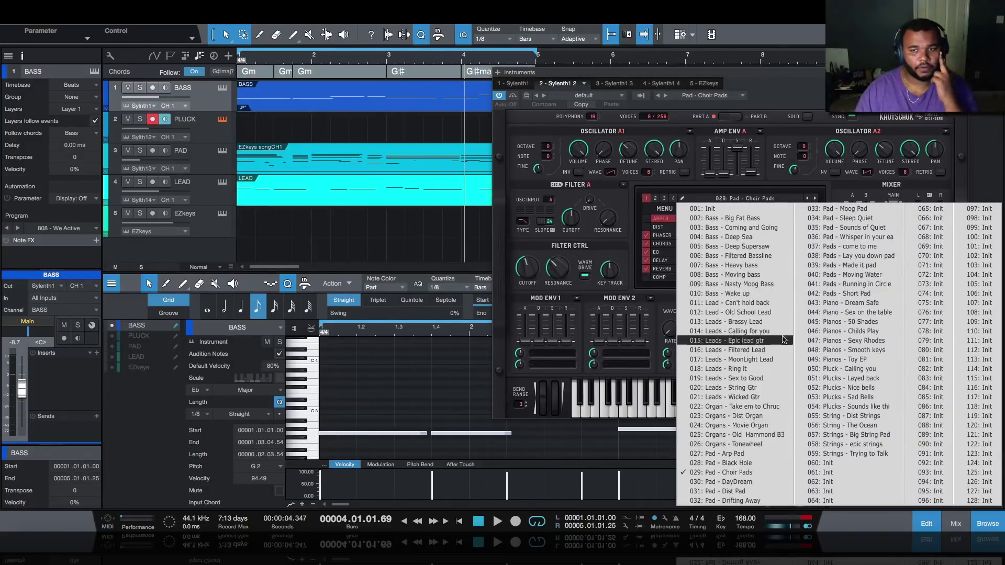
{"action": "left_click", "coordinate": [860, 313]}
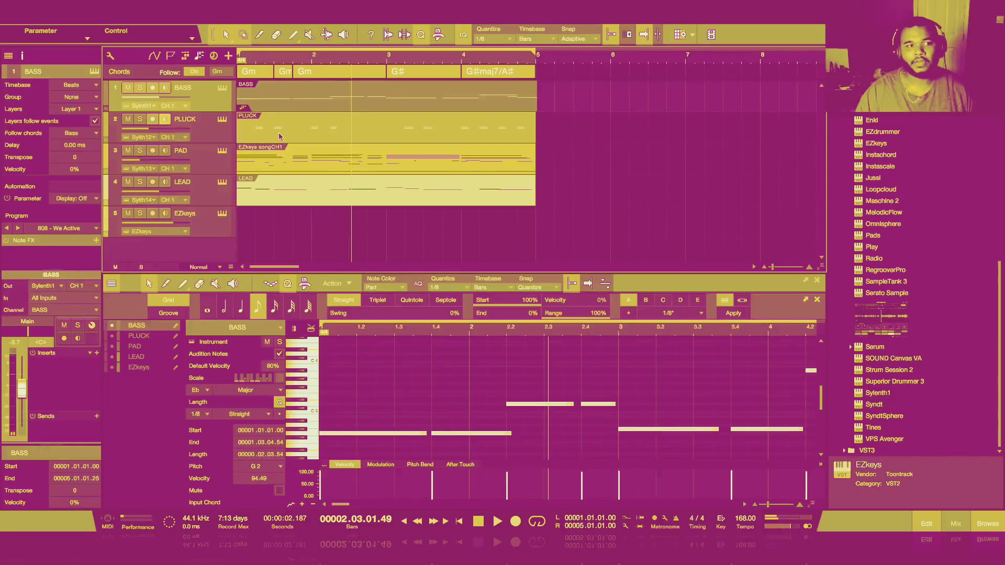
- Play the PLUCK part and switch its Follow chords mode from Parallel to Narrow
{"action": "left_click", "coordinate": [279, 137]}
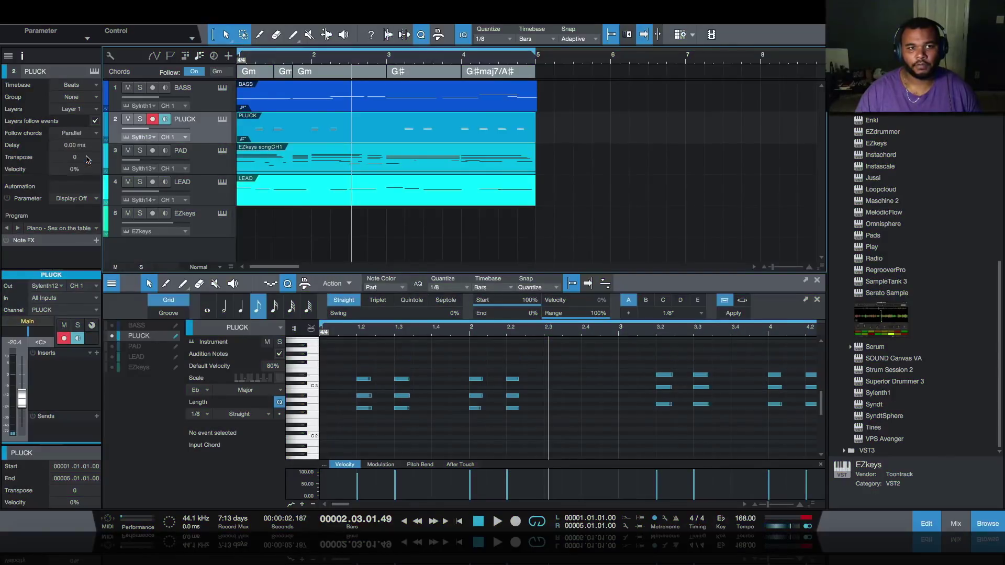
{"action": "key", "text": "space"}
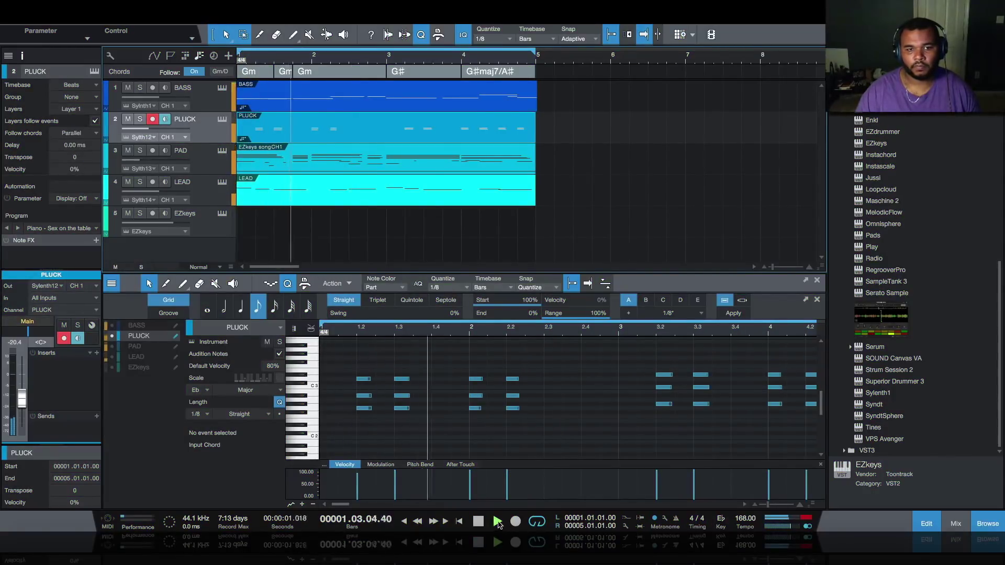
{"action": "left_click", "coordinate": [73, 133]}
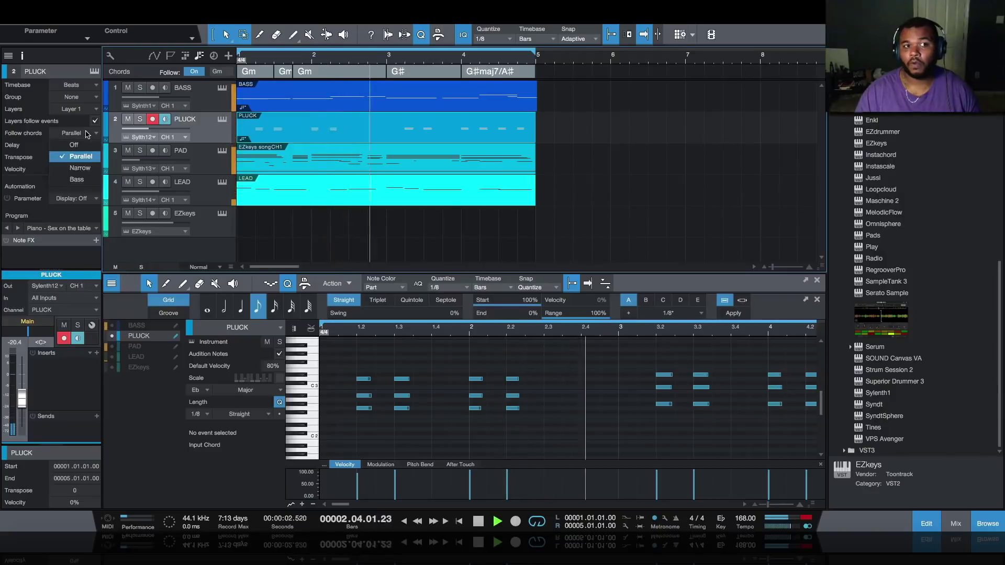
{"action": "left_click", "coordinate": [86, 171]}
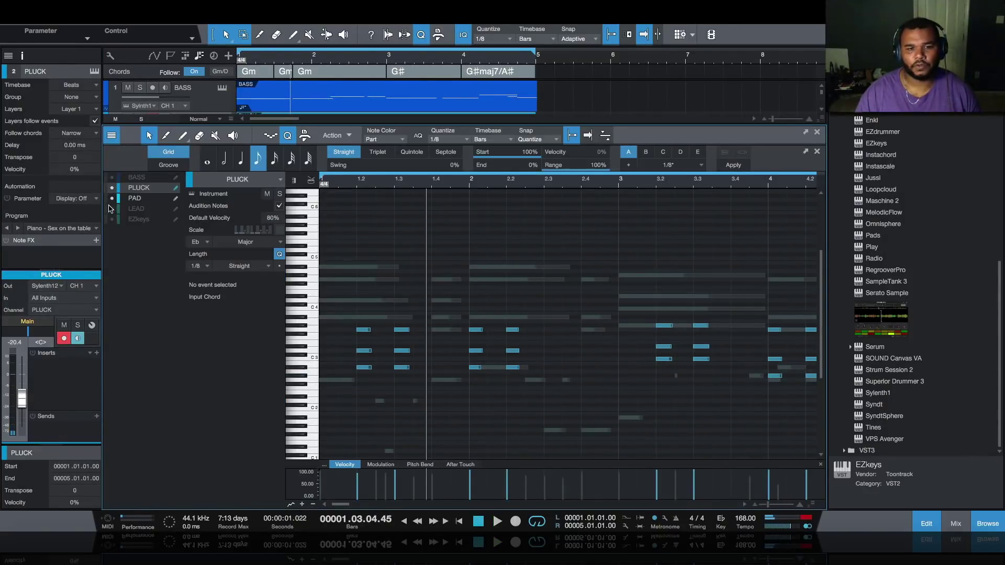
- Show LEAD notes beside the pluck and raise the bar 4 C3 notes an octave
{"action": "left_click", "coordinate": [112, 209]}
{"action": "scroll", "coordinate": [702, 332], "scroll_direction": "right", "scroll_amount": 3}
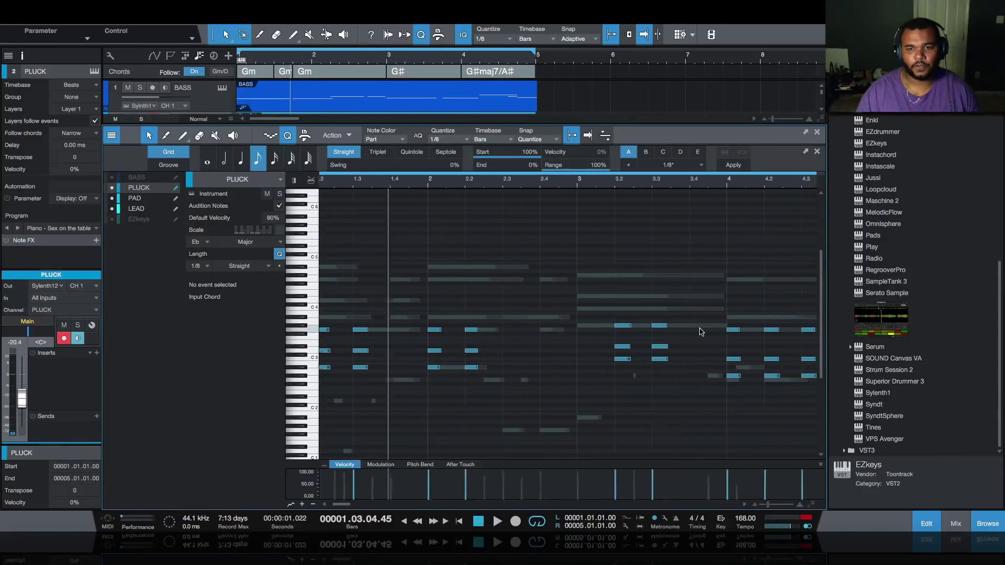
{"action": "scroll", "coordinate": [610, 329], "scroll_direction": "left", "scroll_amount": 3}
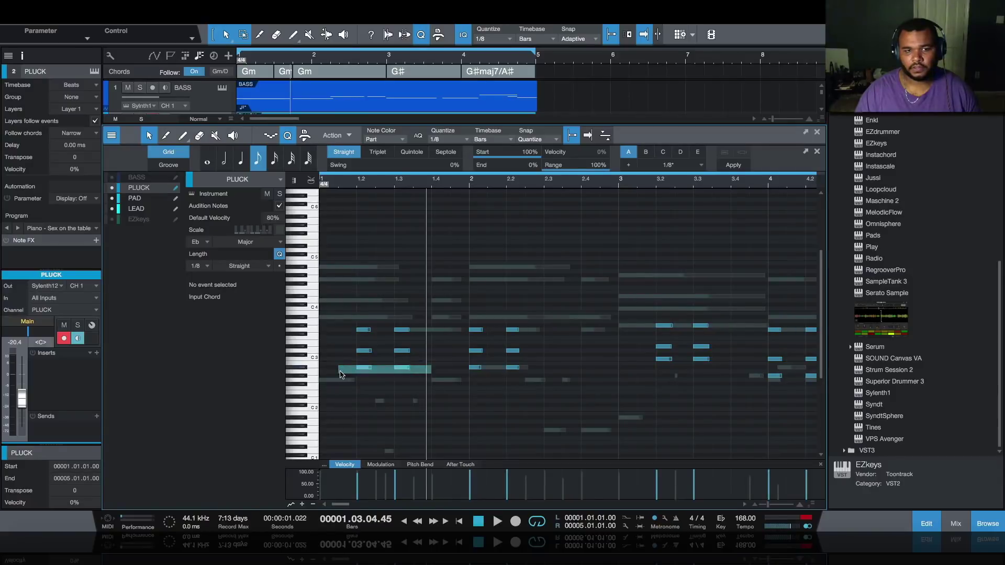
{"action": "scroll", "coordinate": [524, 341], "scroll_direction": "right", "scroll_amount": 3}
{"action": "left_click", "coordinate": [530, 357]}
{"action": "scroll", "coordinate": [587, 393], "scroll_direction": "right", "scroll_amount": 2}
{"action": "left_click", "coordinate": [556, 358]}
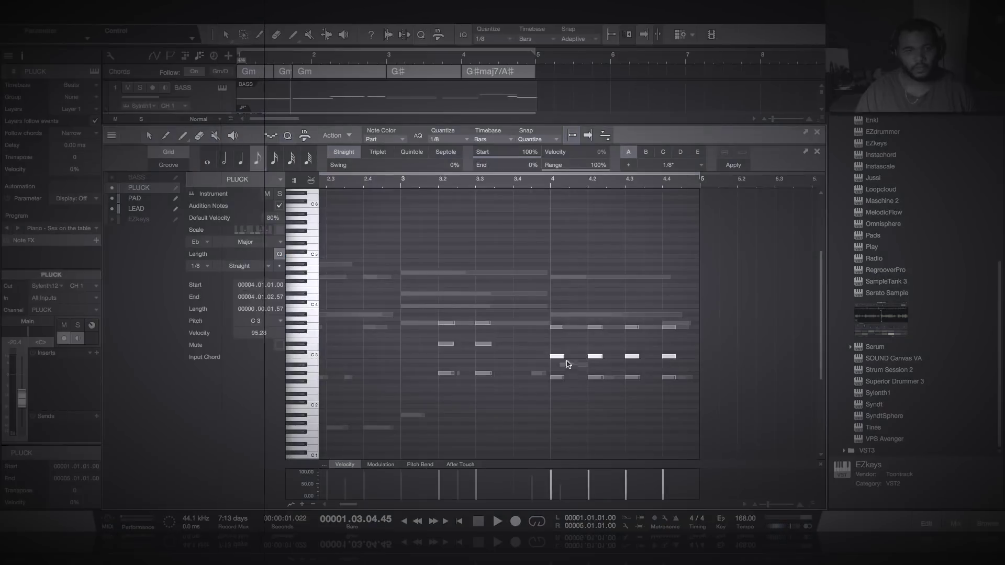
{"action": "left_click_drag", "start_coordinate": [556, 359], "coordinate": [551, 318]}
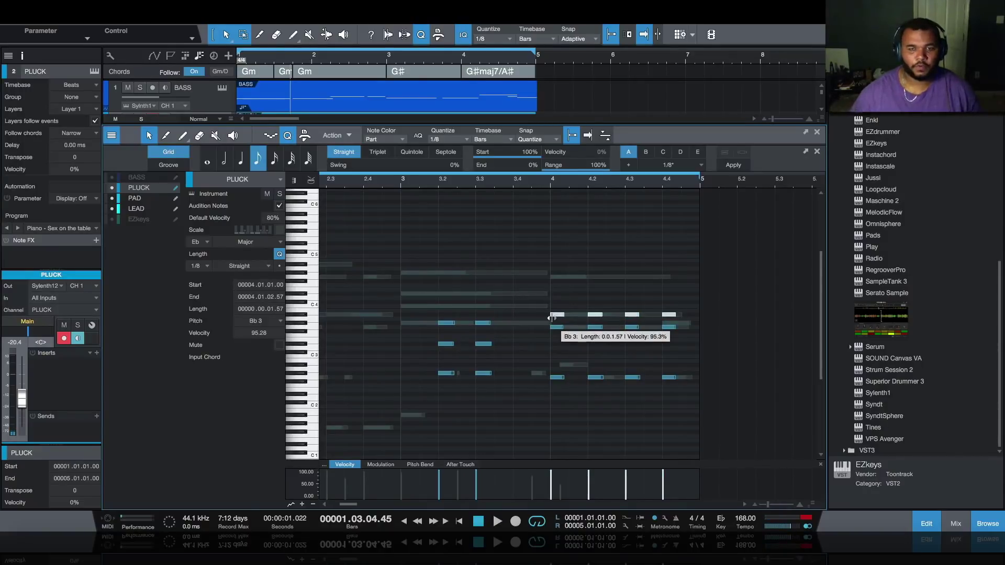
- Drop the four Bb3 notes an octave and move the beat 1.3 note down to G3
{"action": "right_click", "coordinate": [552, 316]}
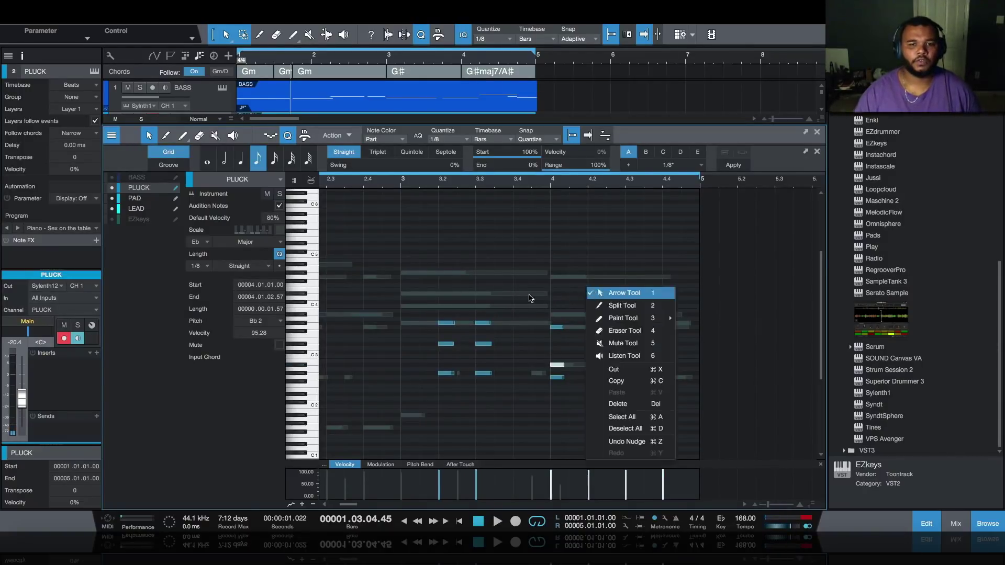
{"action": "key", "text": "shift+Down"}
{"action": "scroll", "coordinate": [567, 507], "scroll_direction": "left", "scroll_amount": 5}
{"action": "left_click", "coordinate": [364, 315]}
{"action": "left_click", "coordinate": [402, 315], "text": "shift"}
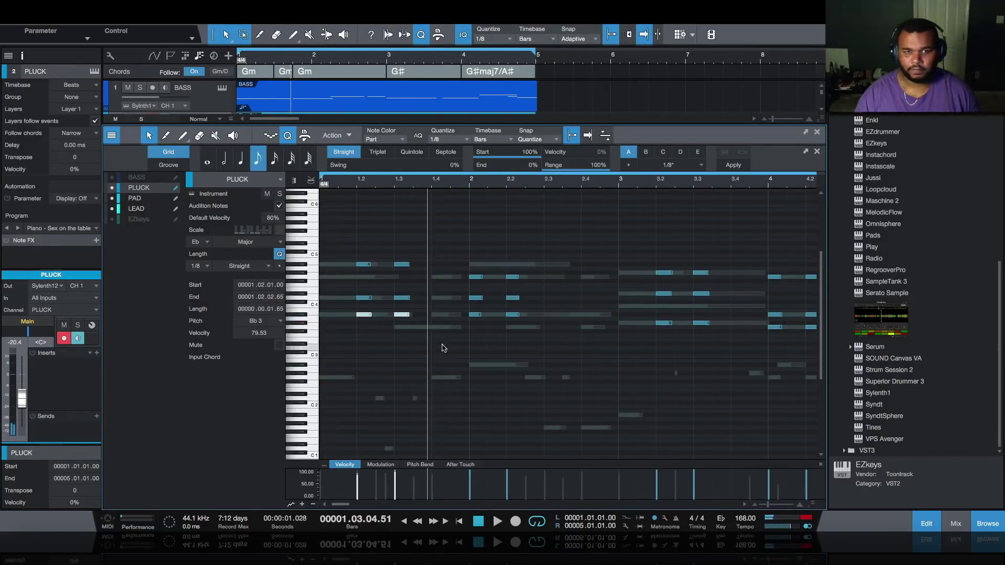
{"action": "left_click_drag", "start_coordinate": [401, 315], "coordinate": [419, 328]}
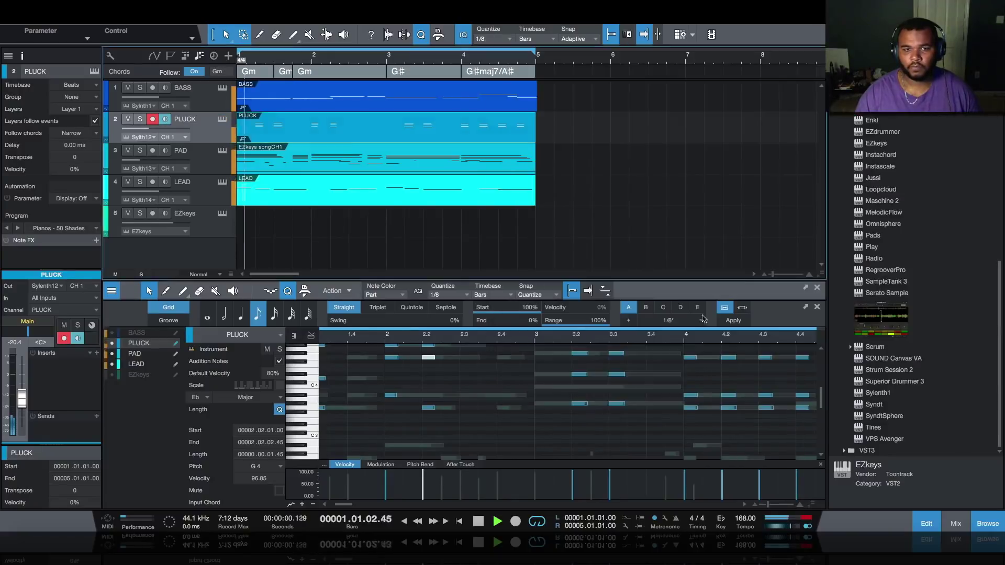
- Play the arrangement from the top, hiding the Quantize panel and shrinking the editor to show all tracks
{"action": "key", "text": "space"}
{"action": "left_click", "coordinate": [485, 410]}
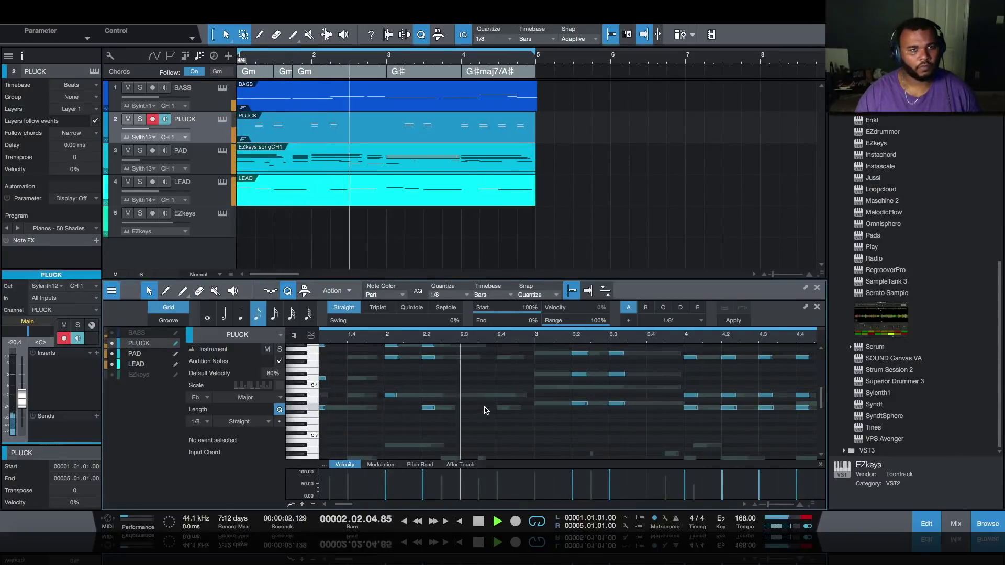
{"action": "scroll", "coordinate": [485, 410], "scroll_direction": "up", "scroll_amount": 2}
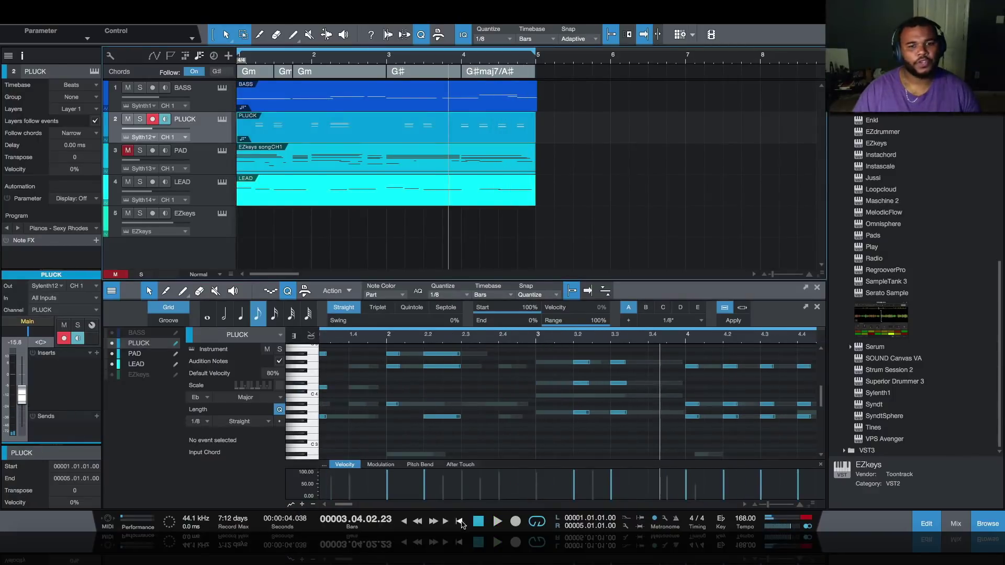
{"action": "left_click", "coordinate": [459, 522]}
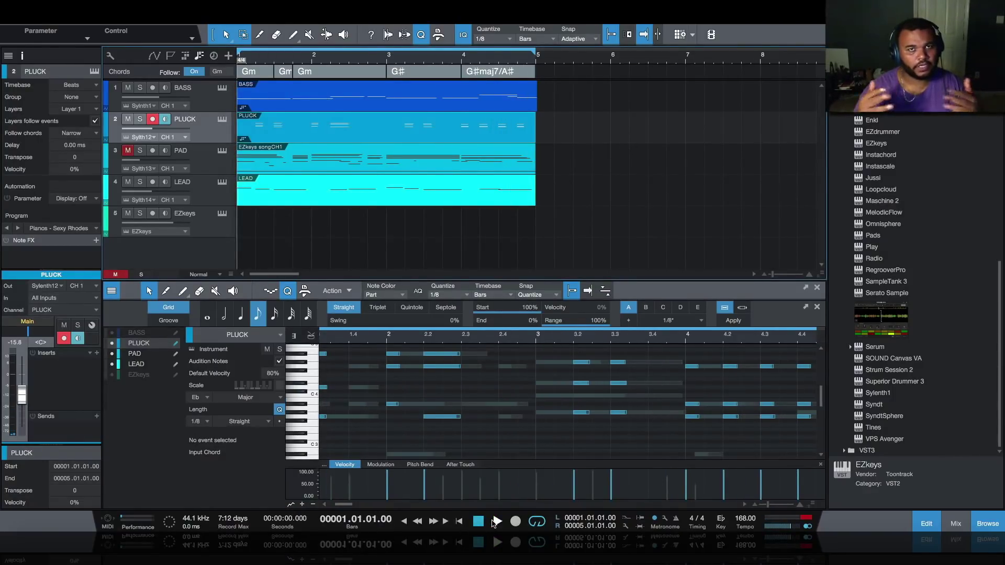
{"action": "left_click", "coordinate": [496, 522]}
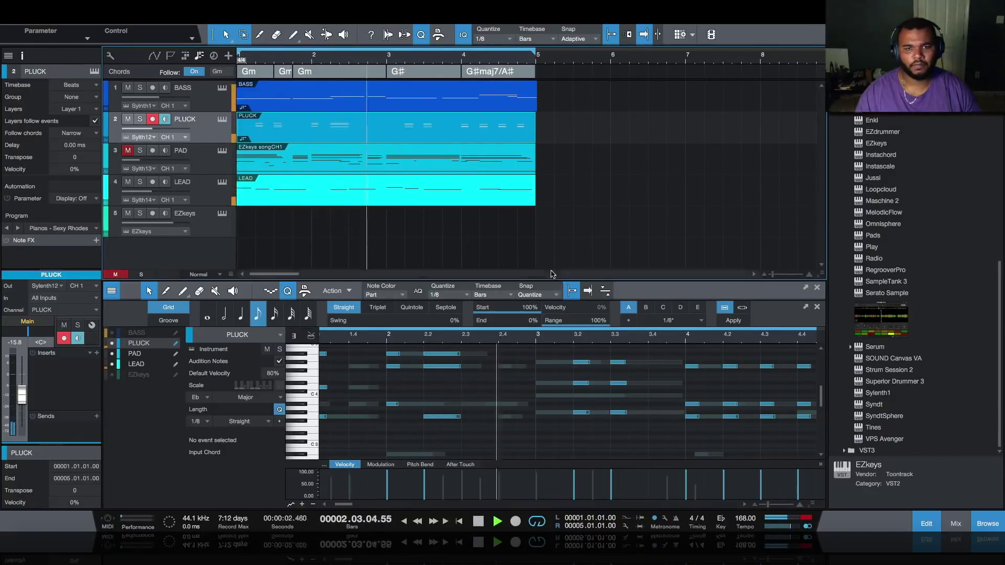
{"action": "left_click", "coordinate": [288, 291]}
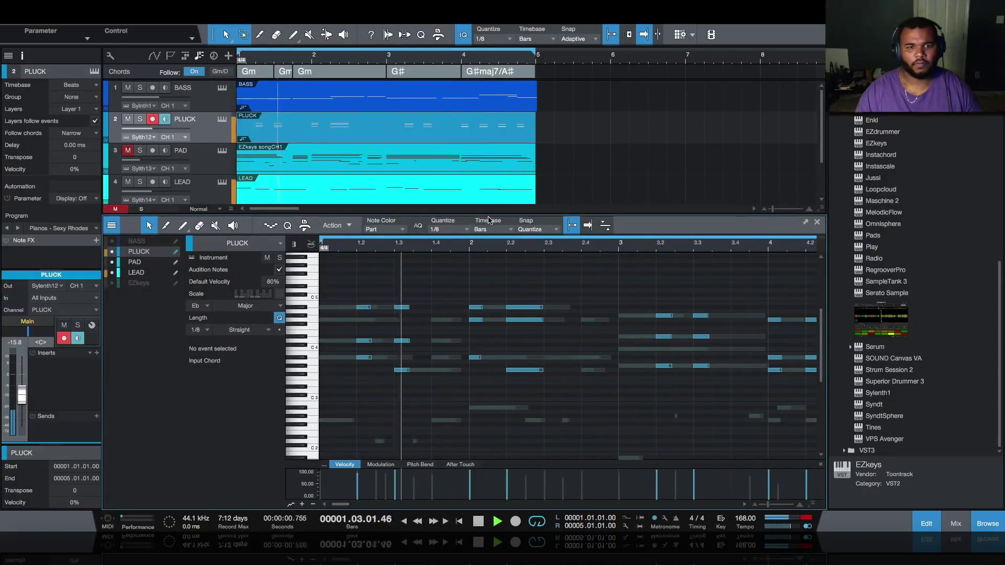
{"action": "left_click_drag", "start_coordinate": [504, 216], "coordinate": [503, 270]}
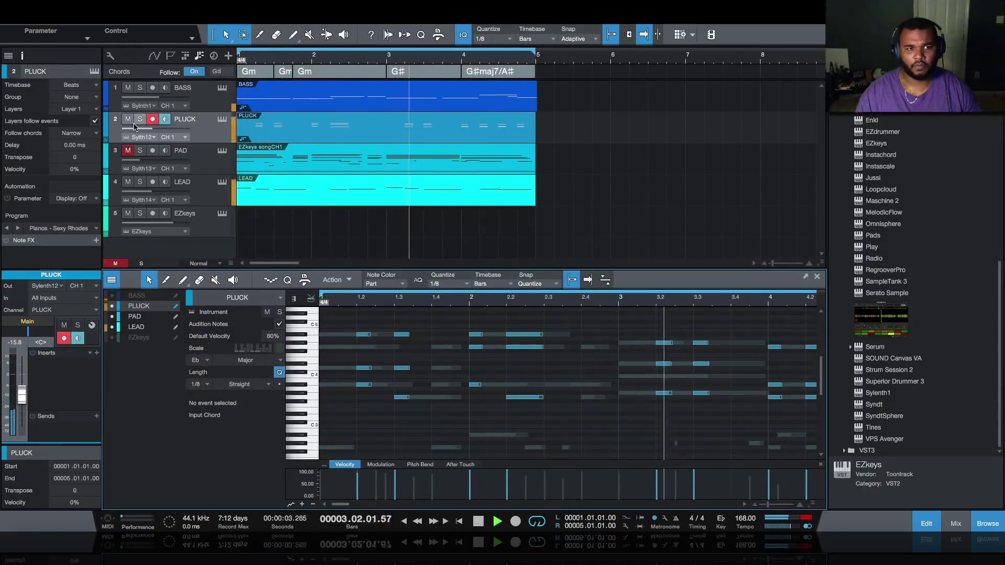
- Unmute PAD, briefly mute and unmute LEAD, then stop playback
{"action": "left_click", "coordinate": [128, 150]}
{"action": "left_click", "coordinate": [128, 182]}
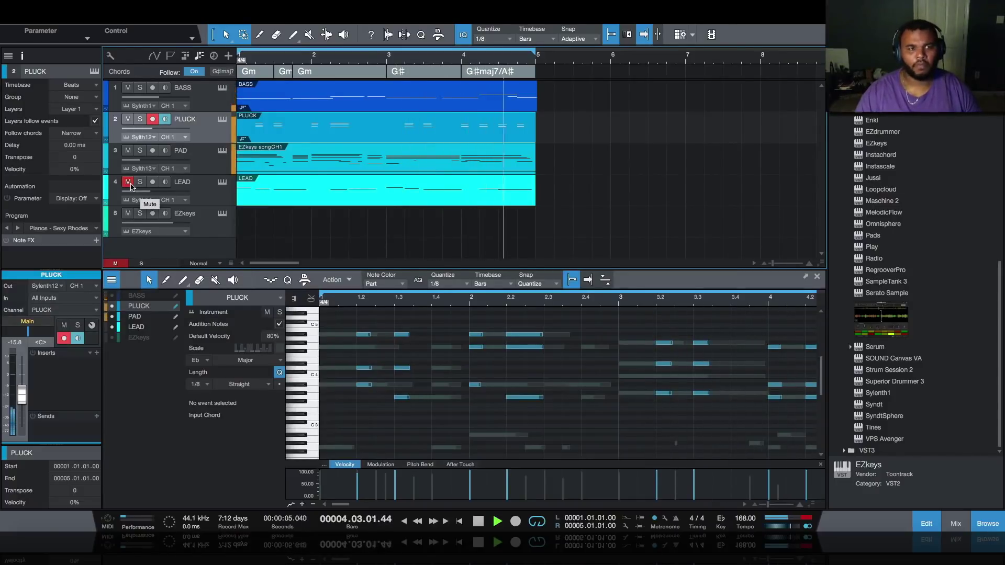
{"action": "left_click", "coordinate": [128, 184]}
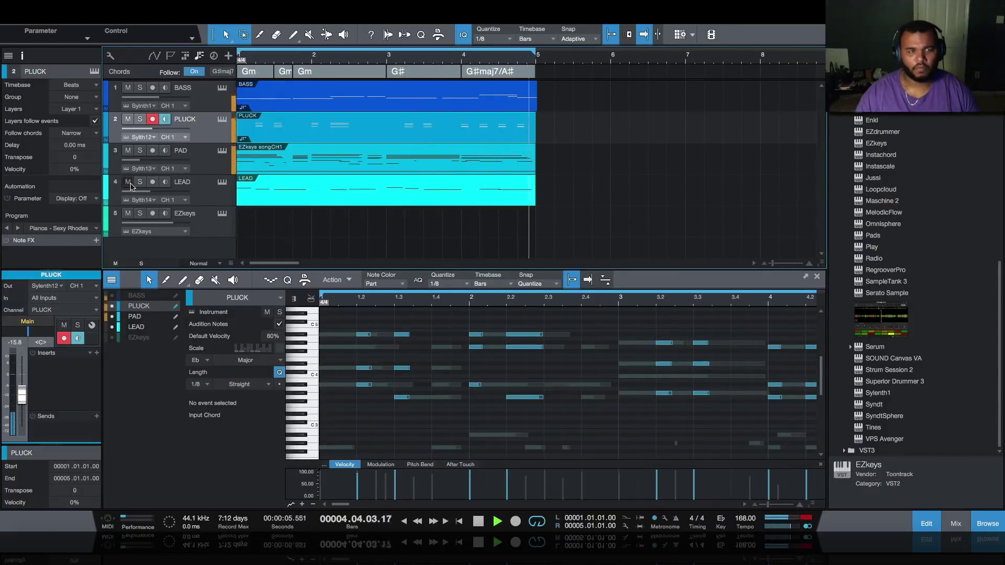
{"action": "left_click", "coordinate": [478, 522]}
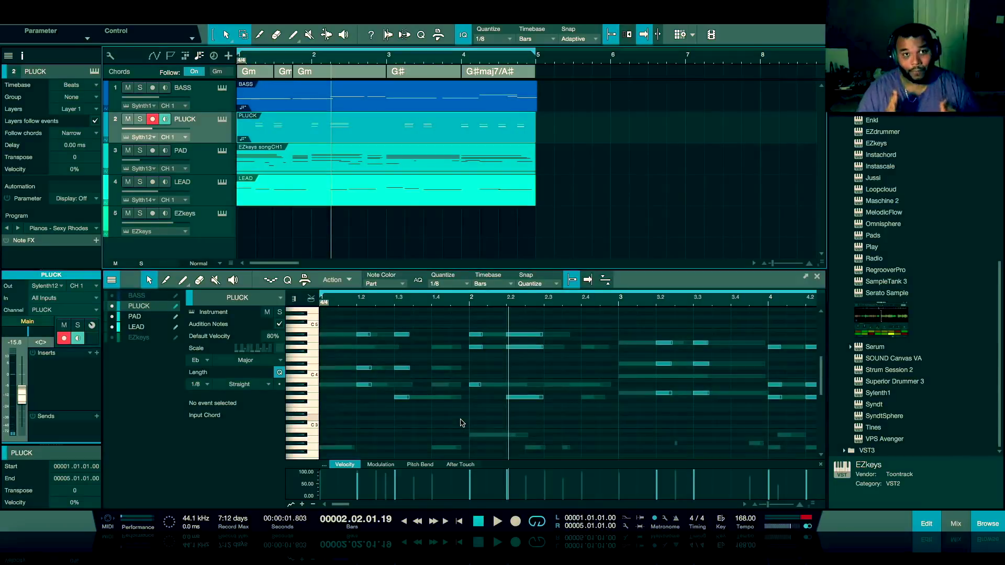
- View the LEAD part, check the EZkeys instrument window with F11, then view the PAD part
{"action": "scroll", "coordinate": [560, 408], "scroll_direction": "right", "scroll_amount": 1}
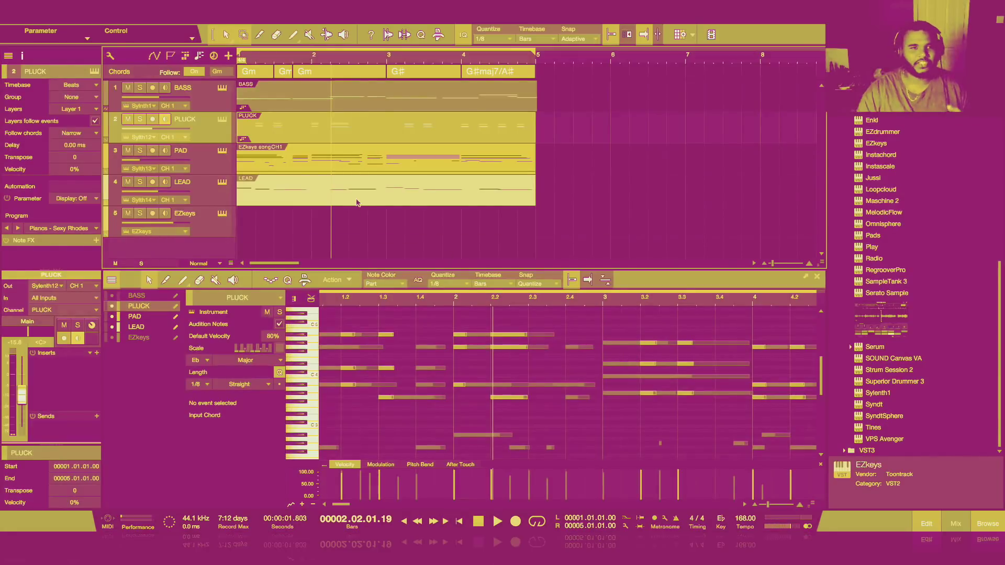
{"action": "left_click", "coordinate": [354, 203]}
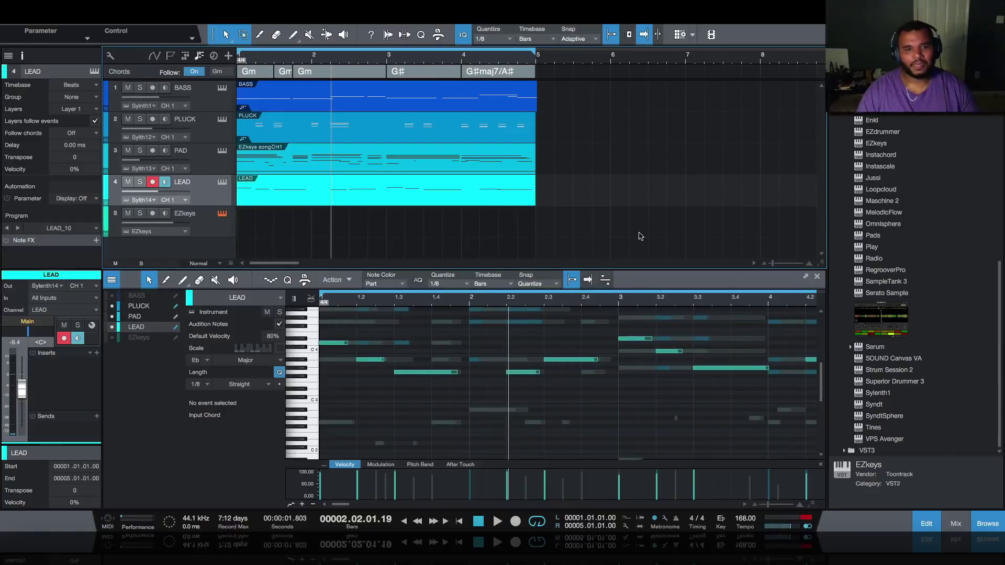
{"action": "key", "text": "F11"}
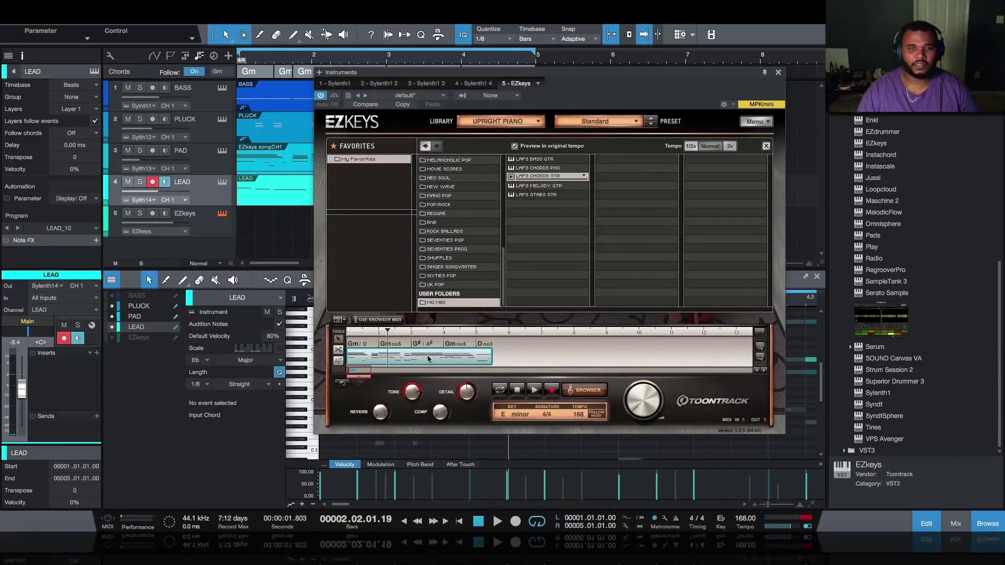
{"action": "left_click", "coordinate": [779, 74]}
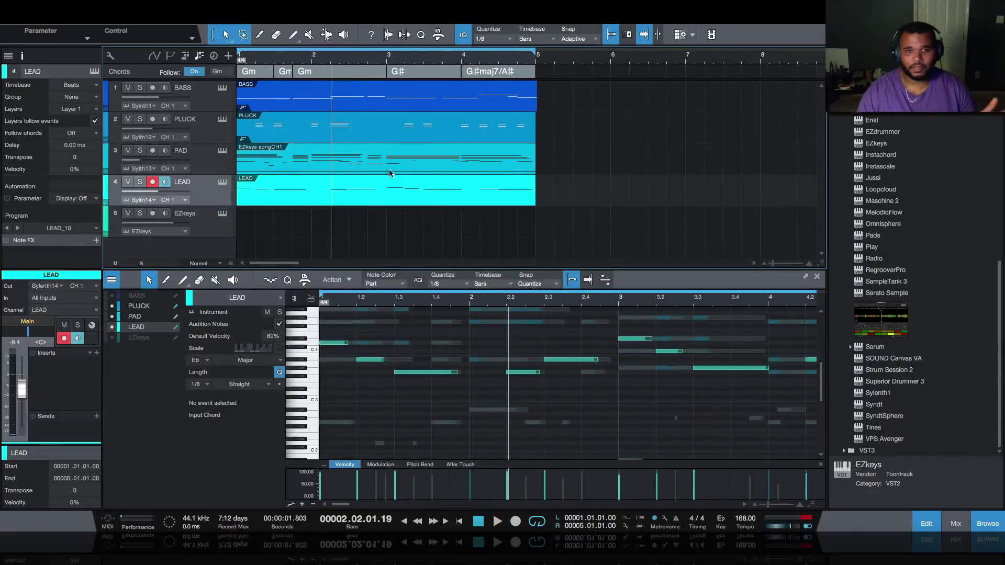
{"action": "left_click", "coordinate": [425, 167]}
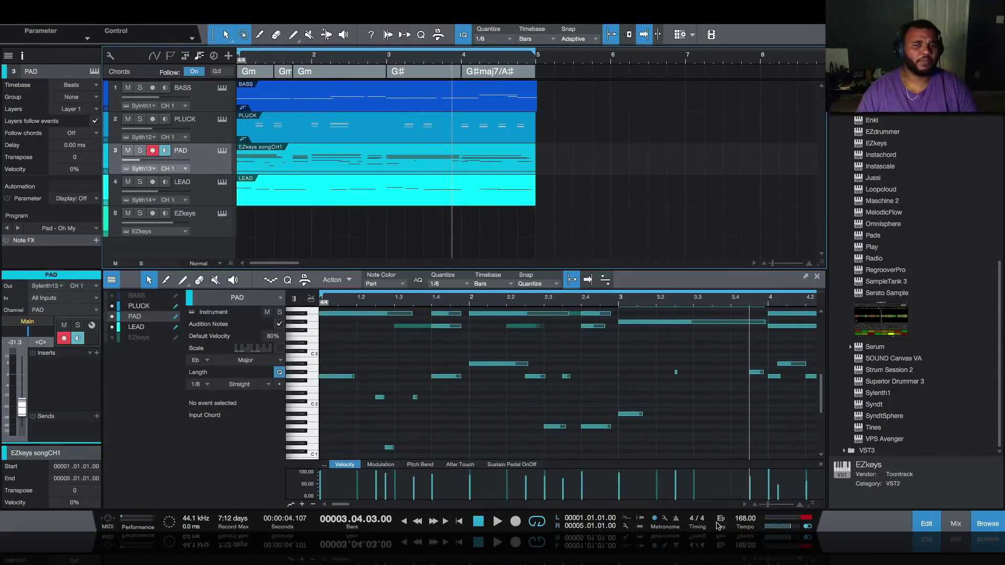
- Select the BASS track to display its four-bar part in the piano roll
{"action": "left_click", "coordinate": [302, 109]}
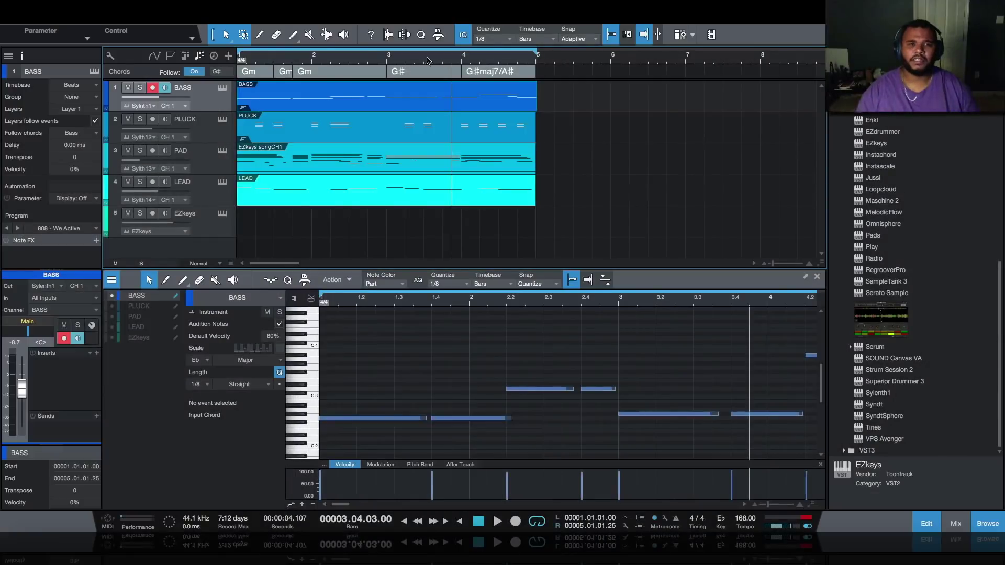
{"action": "left_click", "coordinate": [224, 214]}
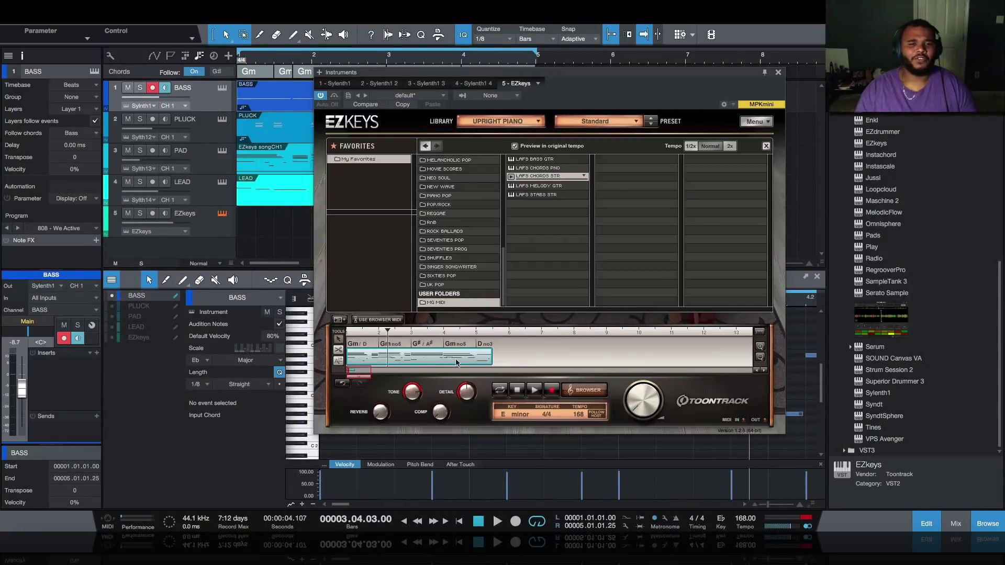
{"action": "left_click", "coordinate": [451, 218]}
{"action": "scroll", "coordinate": [455, 251], "scroll_direction": "up", "scroll_amount": 4}
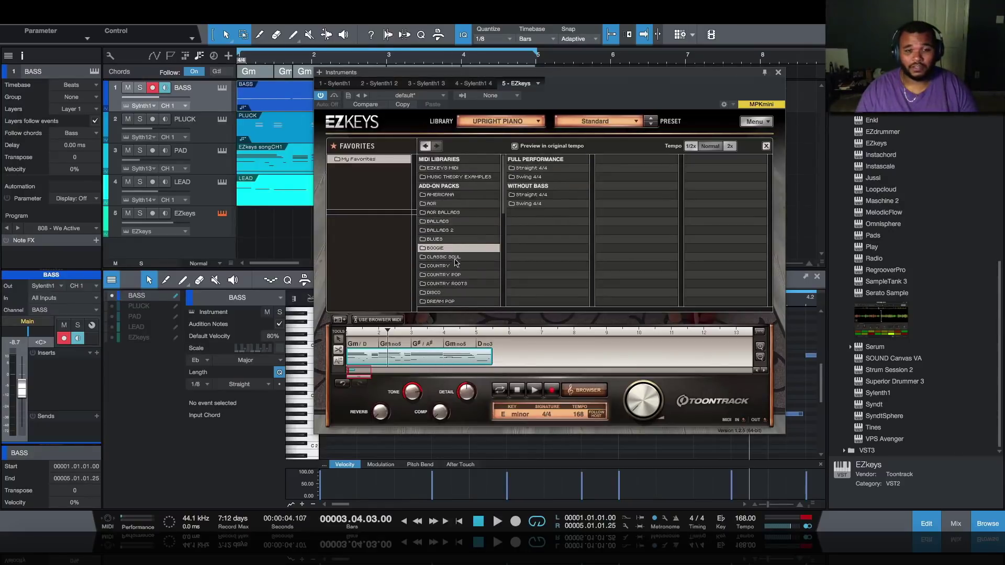
{"action": "left_click", "coordinate": [779, 74]}
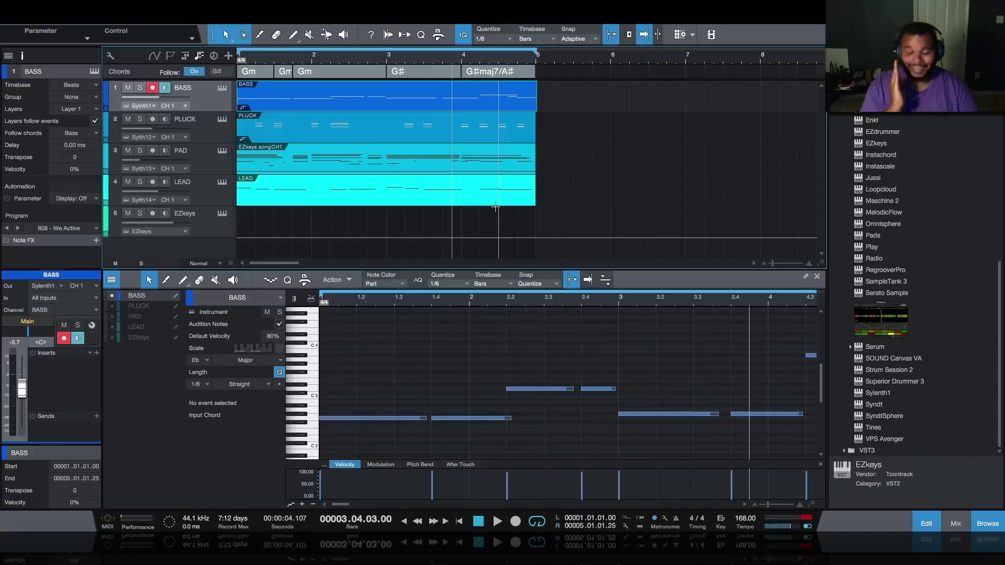
- With LEAD in the editor, play from the start and mute PAD and LEAD midway
{"action": "left_click", "coordinate": [385, 202]}
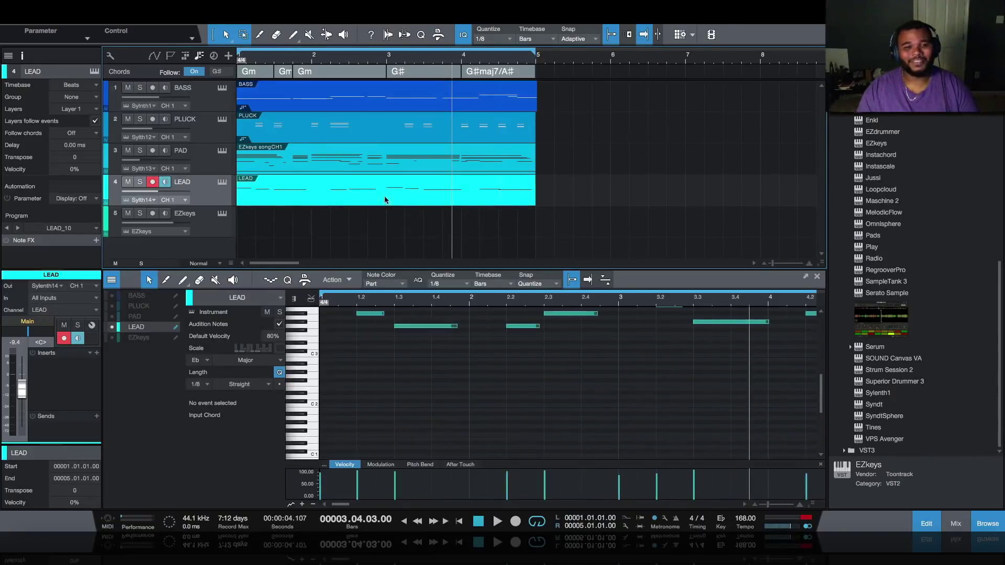
{"action": "scroll", "coordinate": [563, 338], "scroll_direction": "up", "scroll_amount": 1}
{"action": "scroll", "coordinate": [561, 339], "scroll_direction": "up", "scroll_amount": 3}
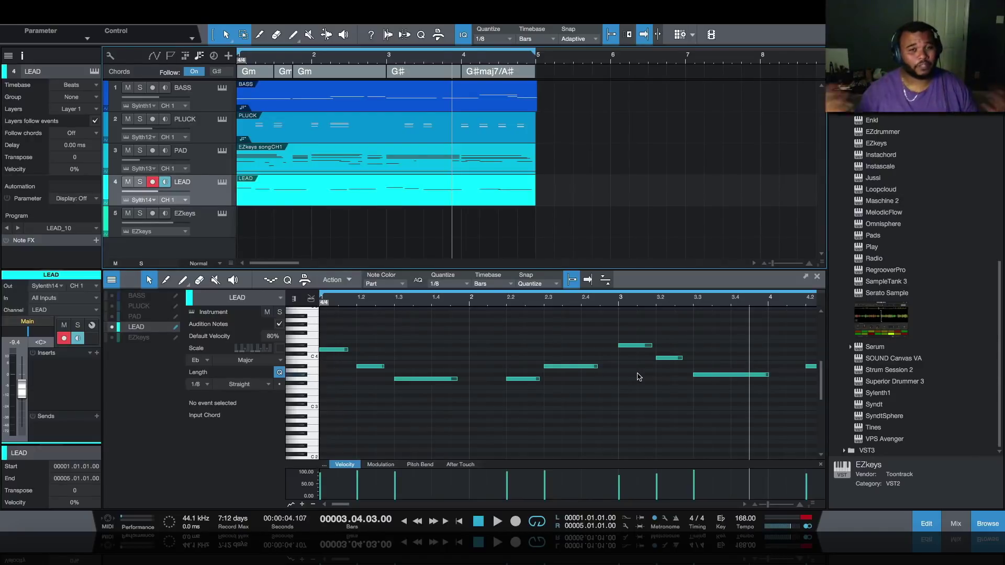
{"action": "left_click", "coordinate": [498, 521]}
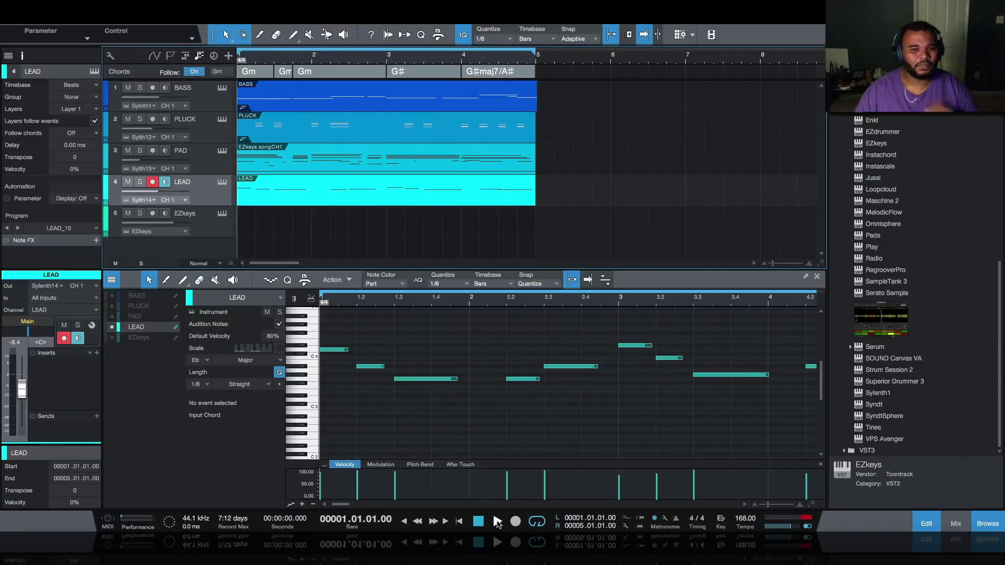
{"action": "left_click", "coordinate": [498, 521]}
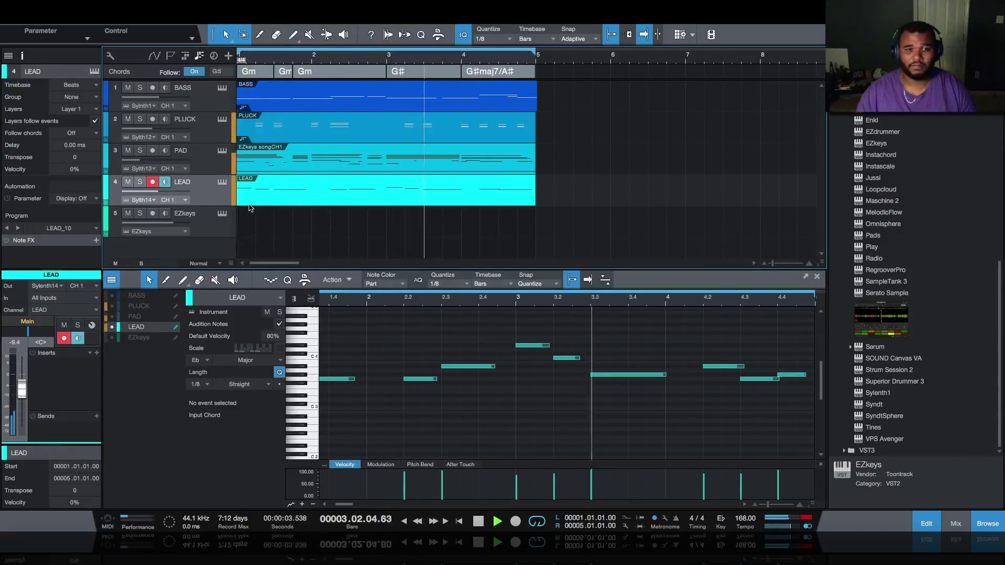
{"action": "left_click", "coordinate": [128, 181]}
{"action": "left_click", "coordinate": [127, 150]}
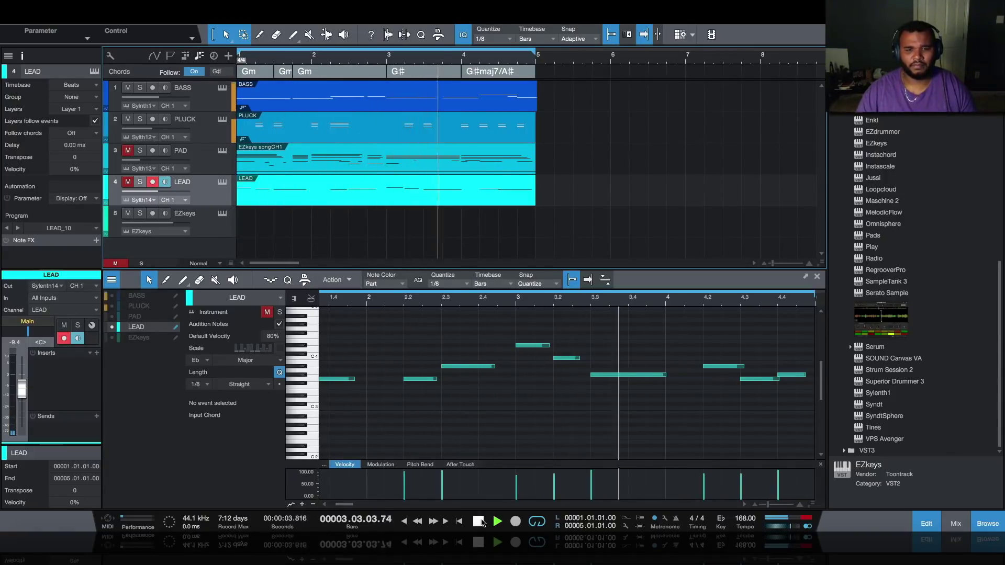
- Stop playback with the transport bar's Stop button
{"action": "left_click", "coordinate": [479, 522]}
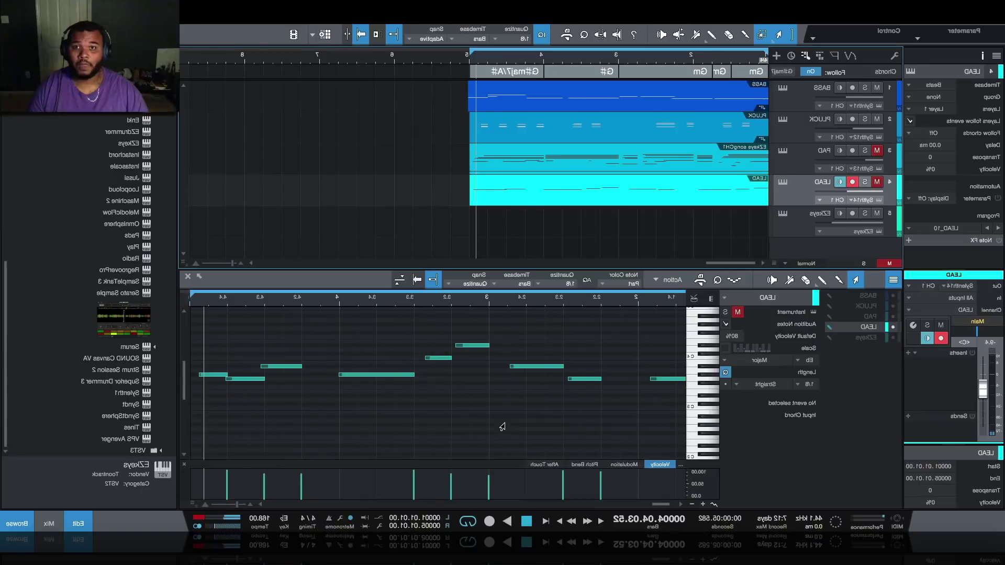